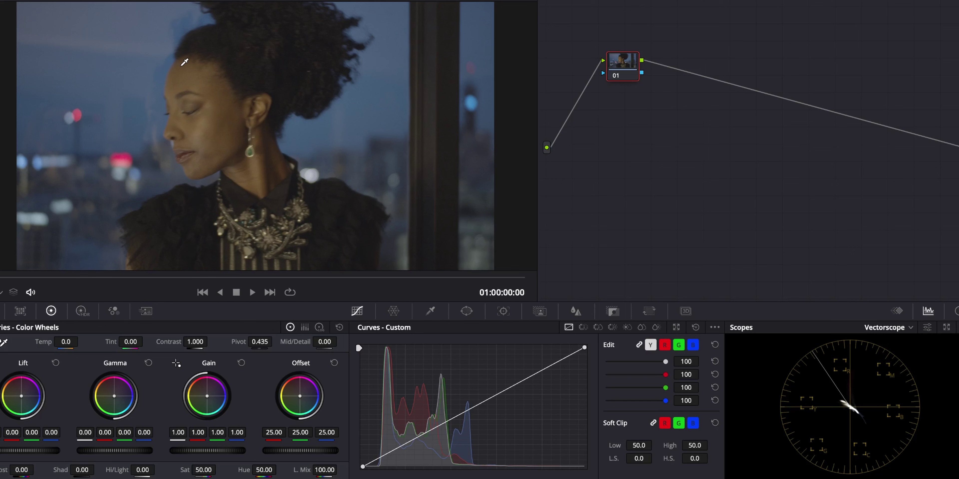
Add serial nodes 02–07 after node 01, plus nodes 08–10
key("alt+s")
key("alt+s")
key("alt+s")
key("alt+s")
key("alt+s")
key("alt+s")
key("alt+o")
key("alt+s")
key("alt+s")
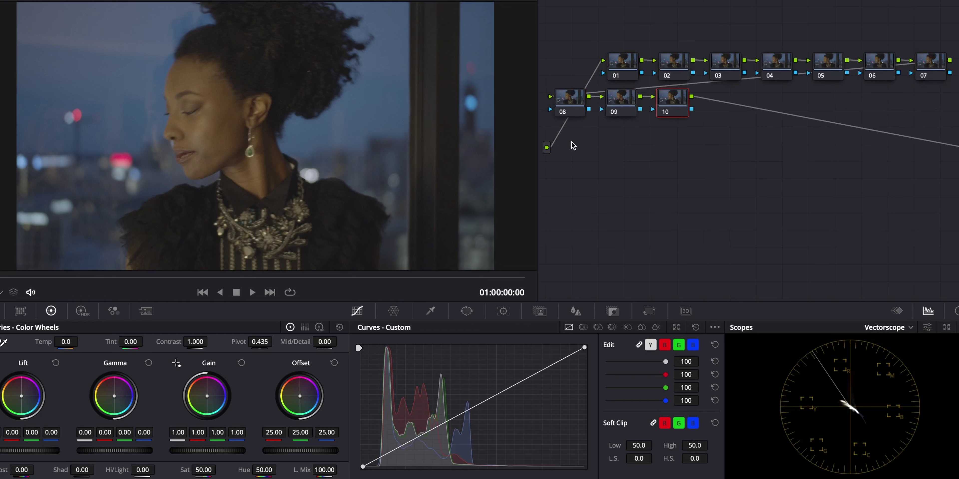
Lay out node 01 on top, nodes 02–07 in one row and 08–10 beneath
mouse_move(573, 145)
left_mouse_down()
mouse_move(683, 107)
mouse_move(713, 179)
left_mouse_up()
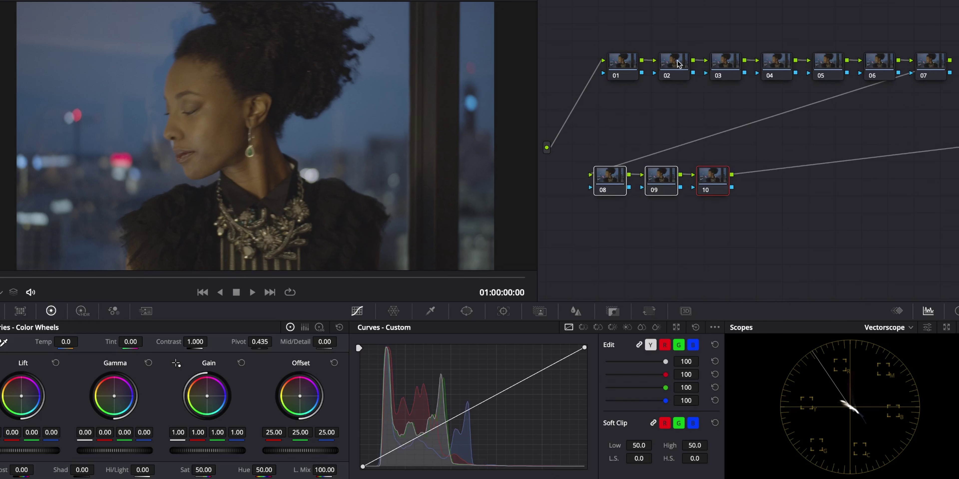
left_click_drag(624, 60, 575, 4)
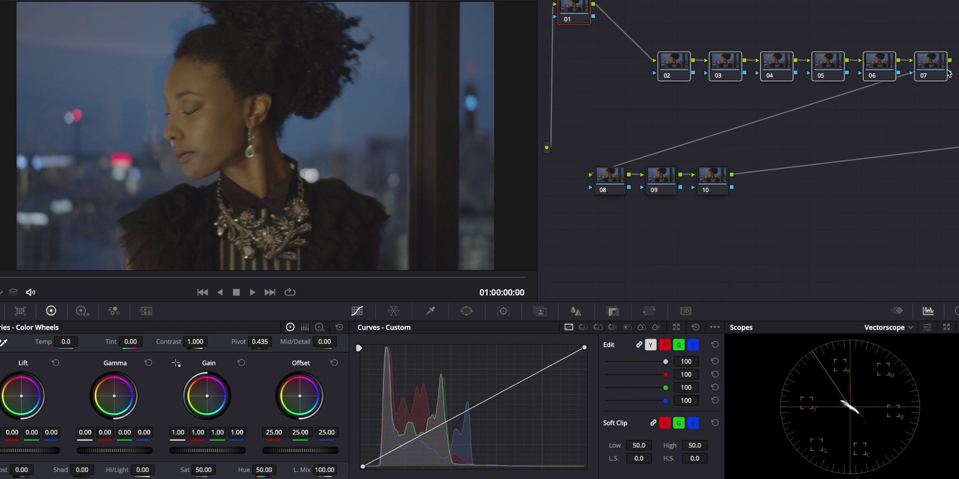
left_click_drag(928, 65, 867, 92)
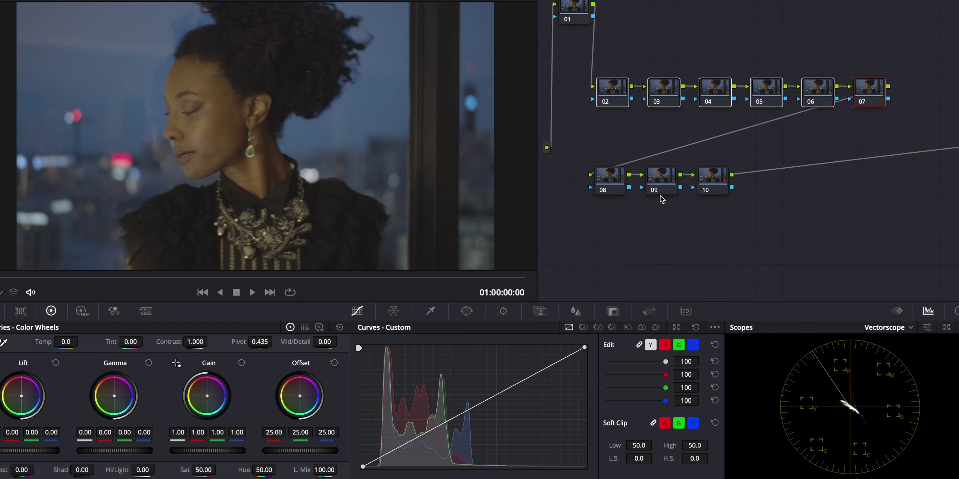
left_click(581, 17)
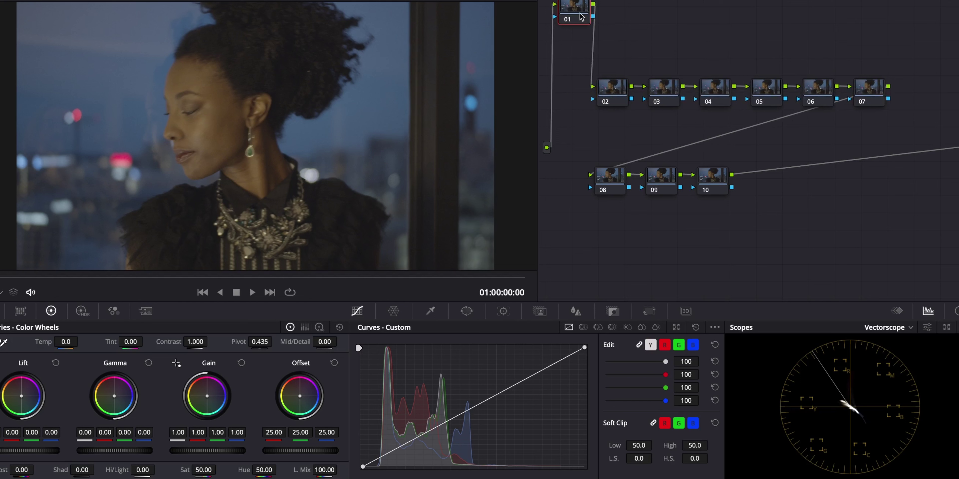
key("shift+apostrophe")
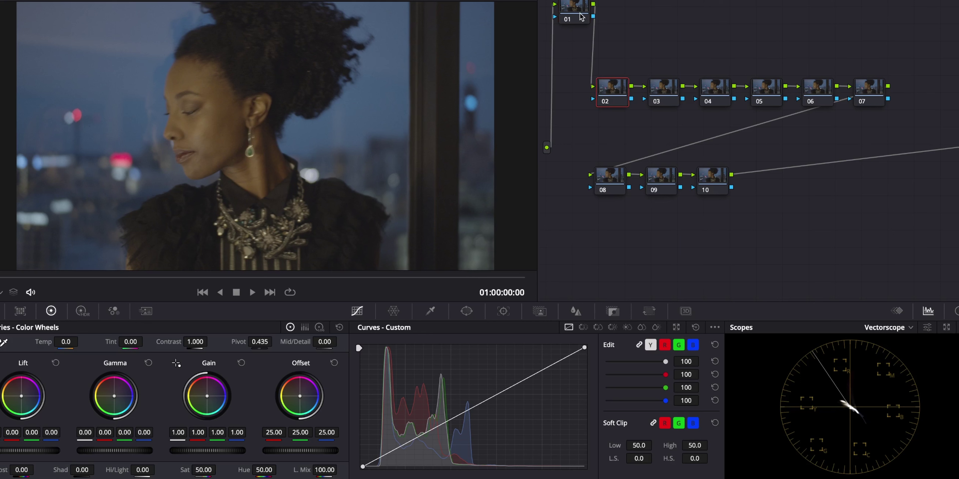
type("EXPO")
Name the main row nodes EXPO, CST, WB, CONTR, BOOST and GRADE with Ctrl+L labels
key("Return")
key("shift+apostrophe")
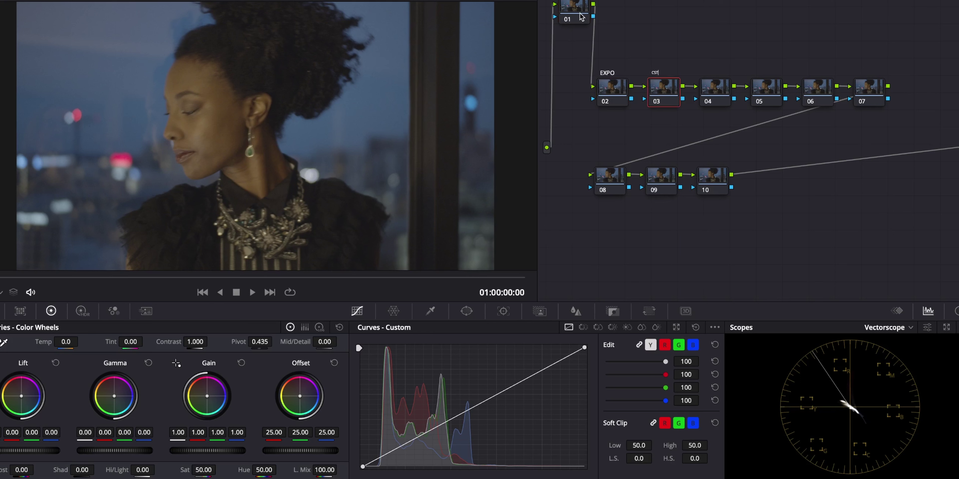
key("shift+apostrophe")
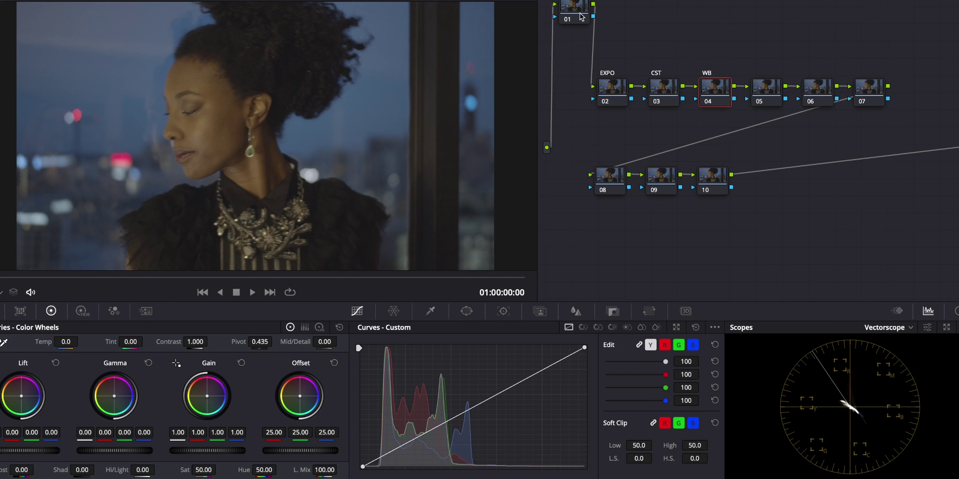
key("shift+apostrophe")
type("ntr")
key("Return")
key("shift+apostrophe")
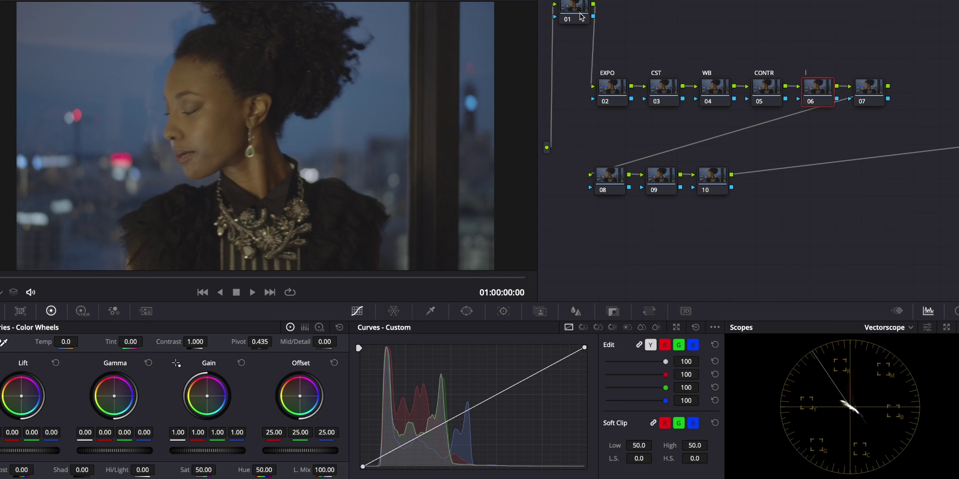
type("BOOST")
key("Return")
key("shift+apostrophe")
type("GRADE")
key("Return")
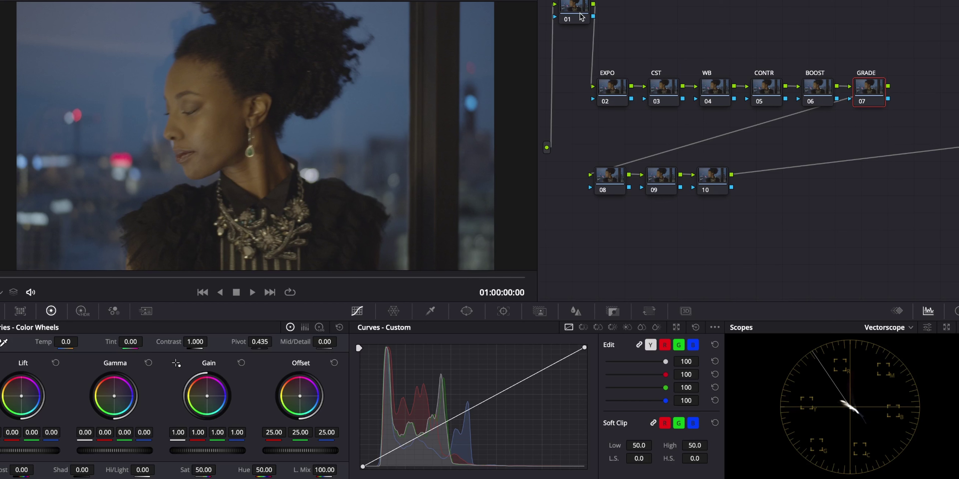
Apply the Color Space Transform effect to the CST node 03
left_click(666, 92)
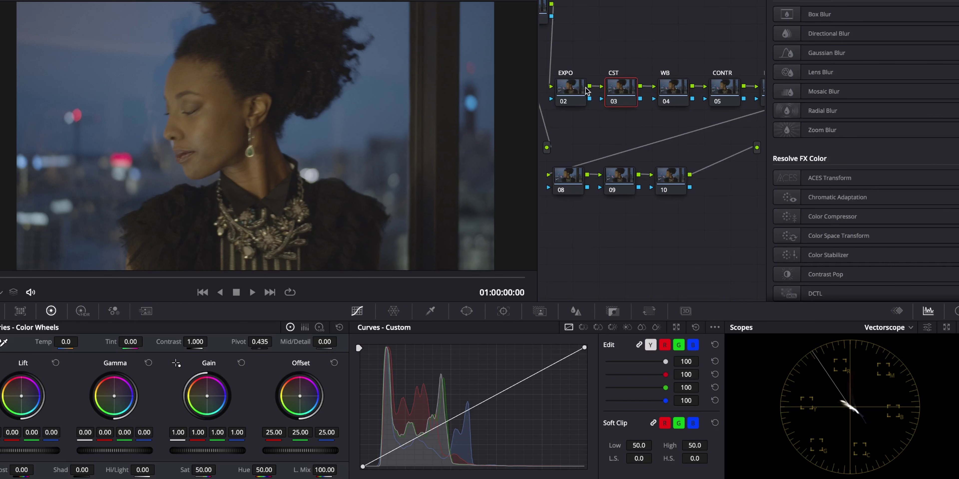
scroll(864, 149, "up", 1)
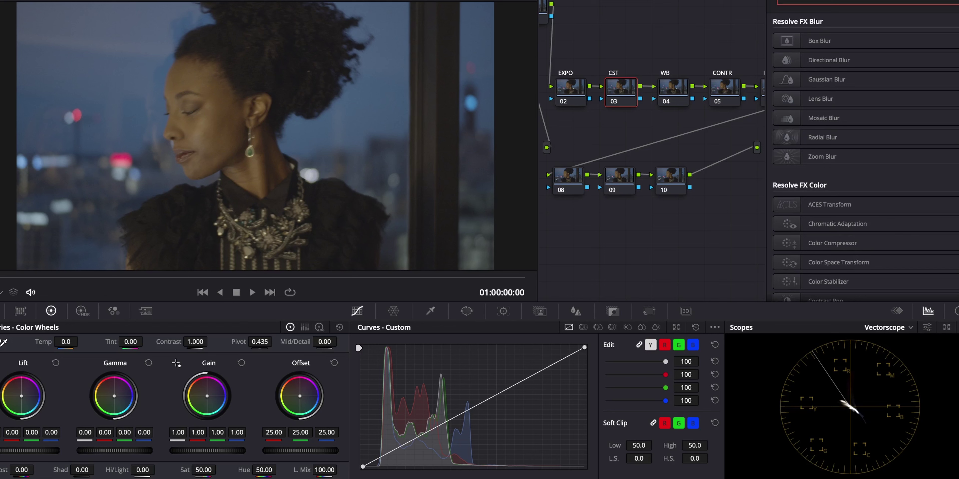
type("tra")
left_click_drag(866, 62, 618, 97)
left_click(865, 56)
left_click(865, 56)
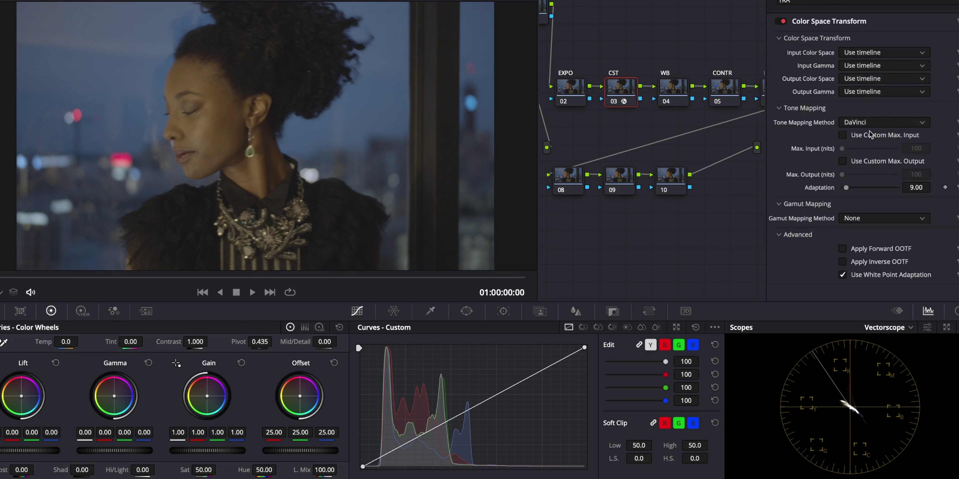
Set the transform's input color space and gamma to Blackmagic Film Gen 4
left_click(908, 54)
scroll(893, 127, "down", 7)
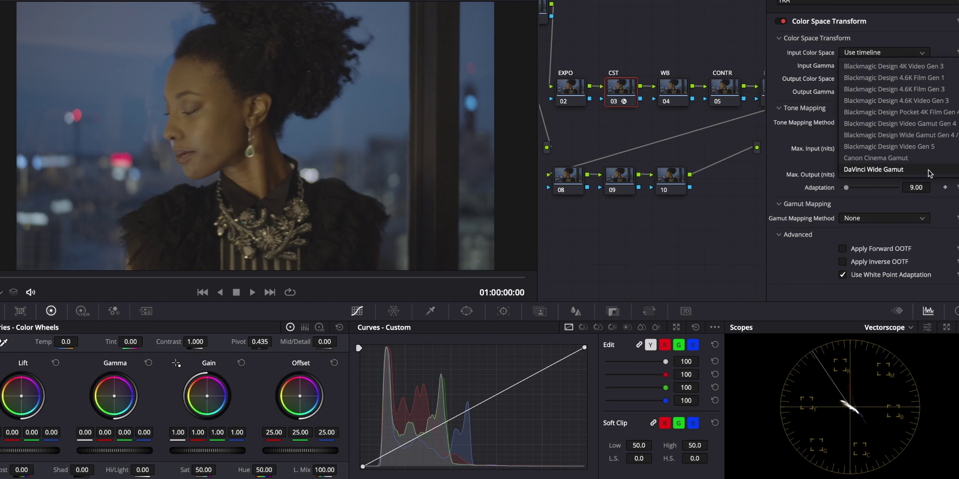
left_click(907, 111)
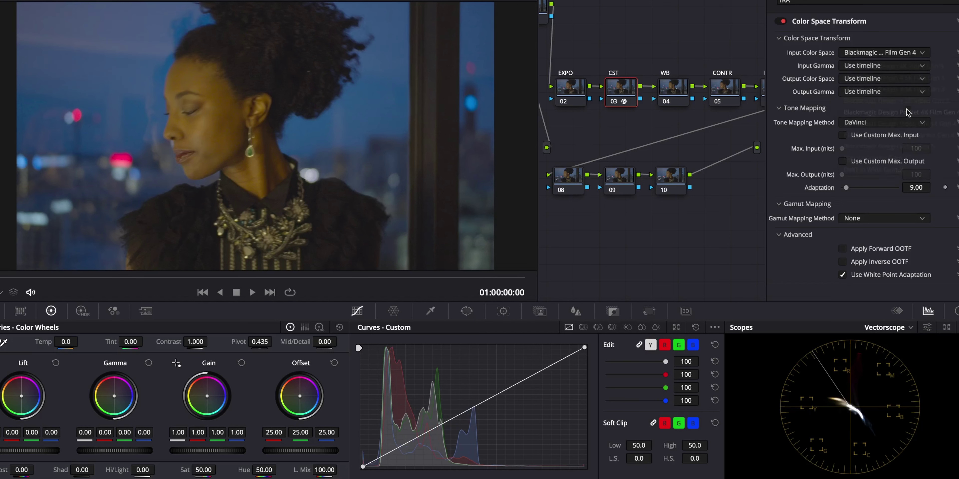
left_click(889, 66)
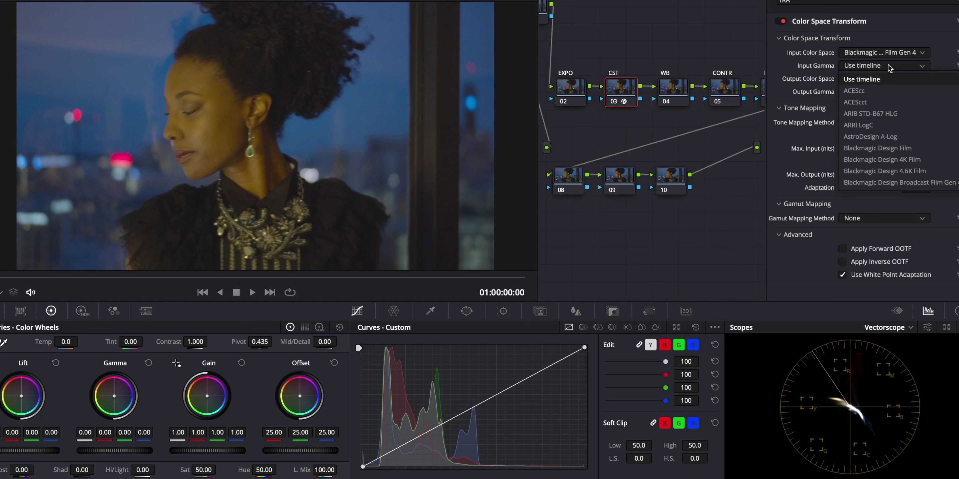
scroll(896, 124, "down", 1)
scroll(895, 125, "down", 4)
scroll(893, 123, "down", 3)
scroll(891, 121, "down", 2)
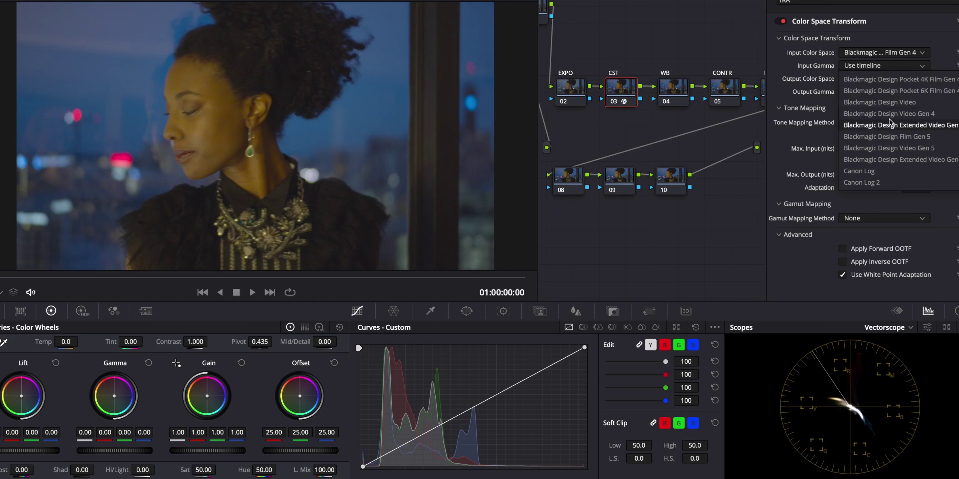
left_click(891, 82)
Set the output color space to Rec.709 and output gamma to Gamma 2.4
left_click(882, 78)
scroll(884, 198, "down", 5)
left_click(869, 175)
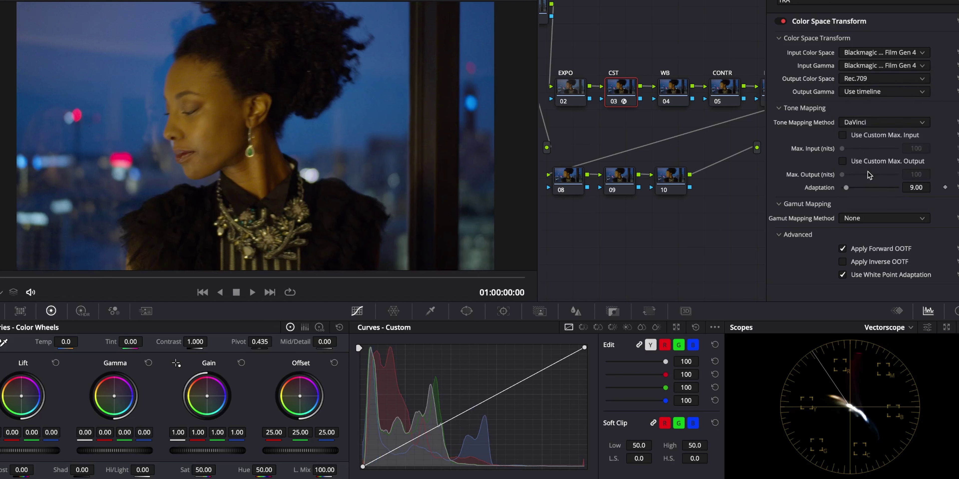
left_click(856, 93)
scroll(891, 166, "down", 5)
scroll(891, 166, "down", 2)
left_click(862, 182)
left_click(788, 11)
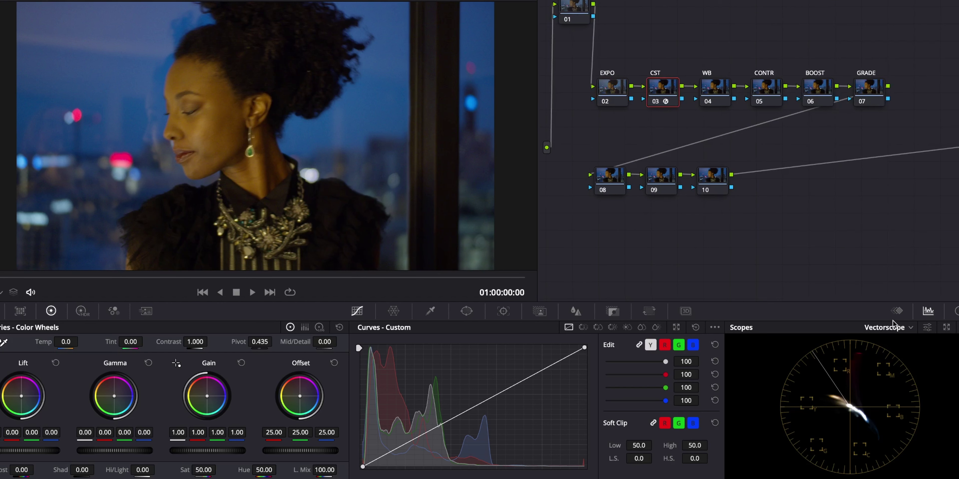
Switch the scopes from Vectorscope to Waveform and select the EXPO node
left_click(902, 328)
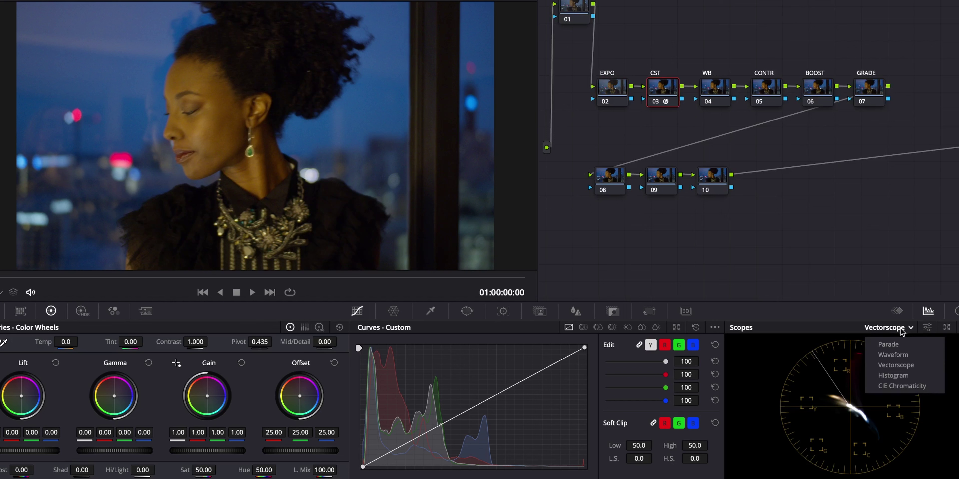
left_click(900, 356)
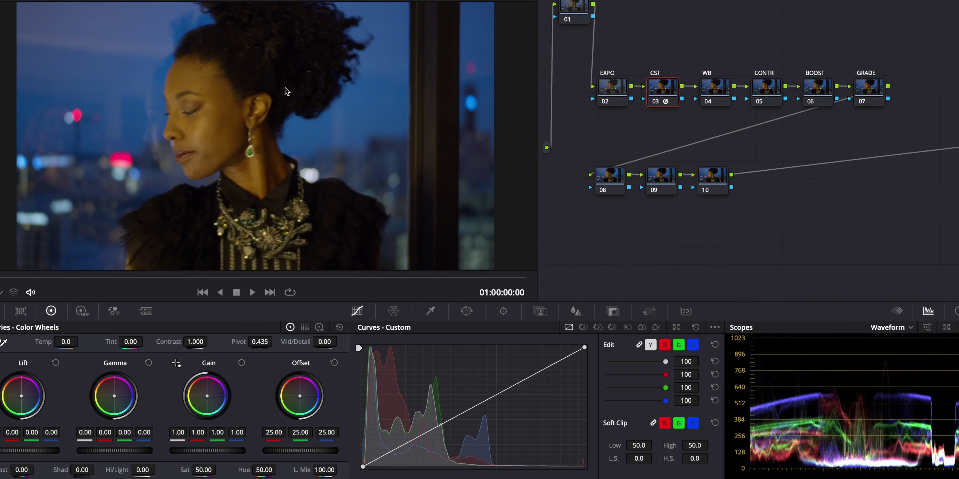
left_click(611, 97)
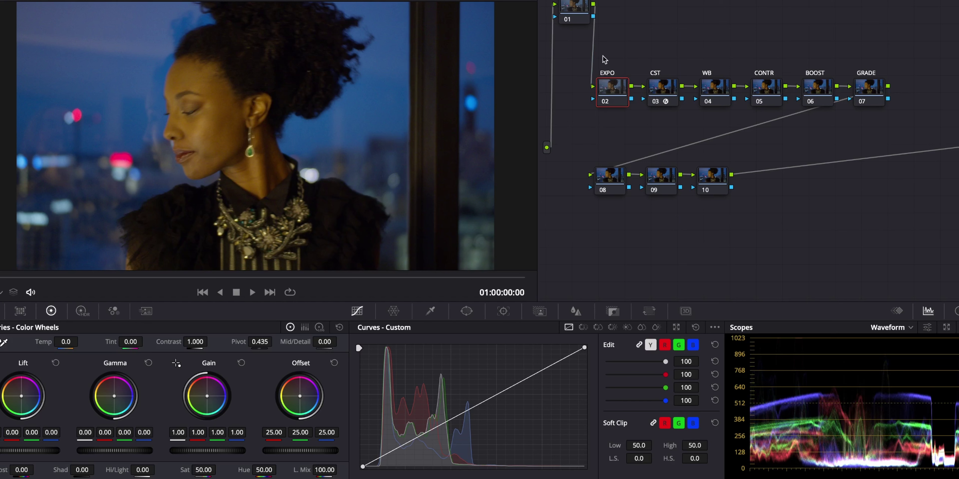
Raise EXPO Gain to 1.12, ease Gamma to -0.01, lower Lift slightly, and compare
left_click_drag(215, 451, 238, 451)
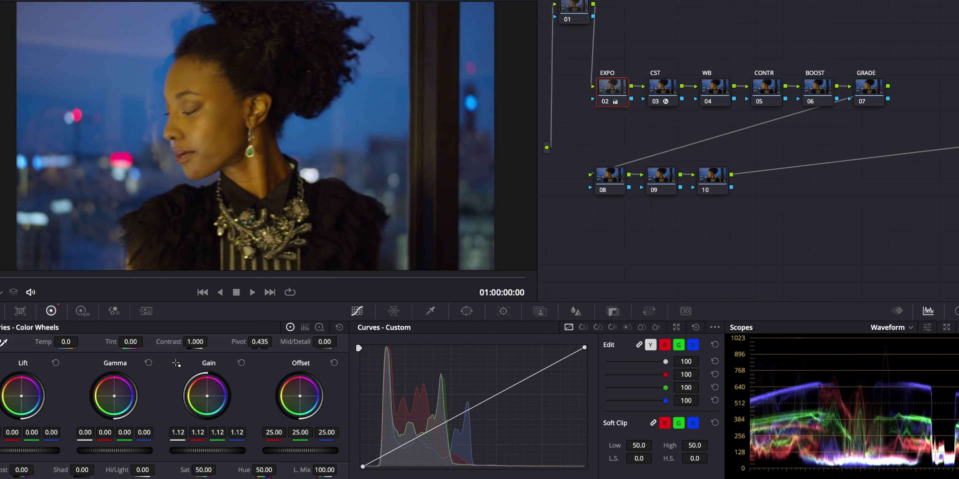
left_click_drag(152, 451, 147, 452)
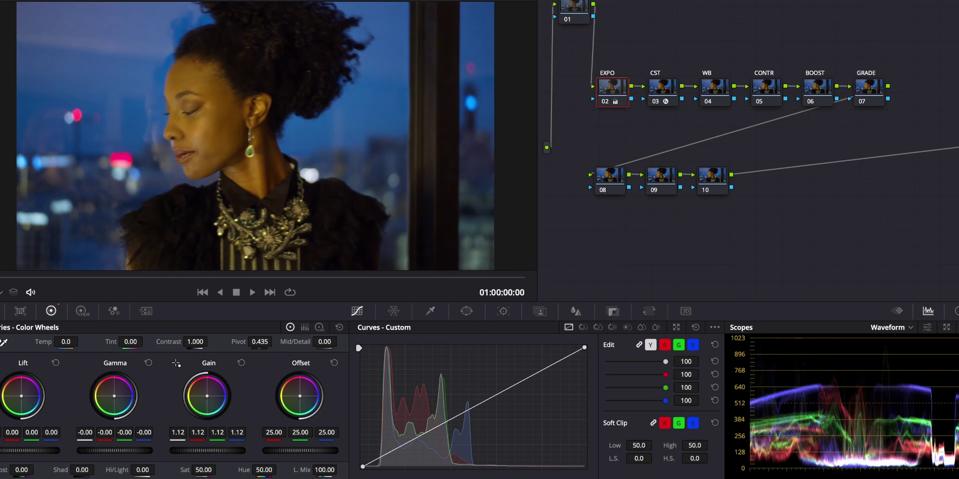
left_click_drag(56, 451, 51, 451)
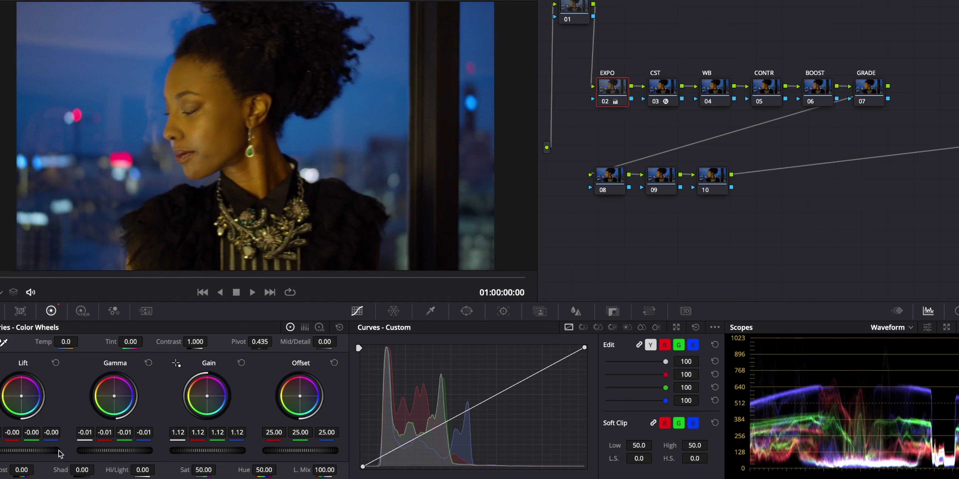
key("ctrl+d")
key("ctrl+d")
key("ctrl+d")
key("ctrl+d")
key("ctrl+d")
key("ctrl+d")
key("ctrl+d")
On the WB node at 01:00:12:00, enable the Qualifier overlay and Show picker RGB value
left_click(708, 85)
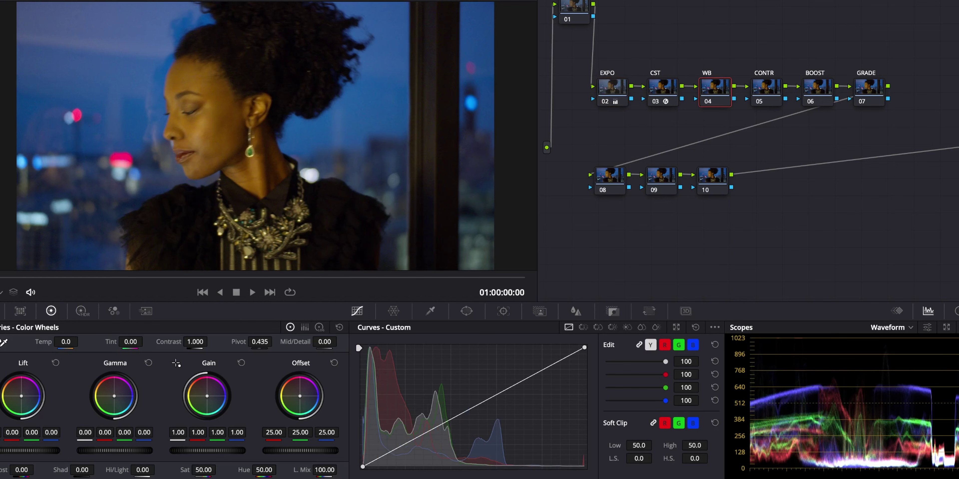
left_click_drag(43, 278, 213, 272)
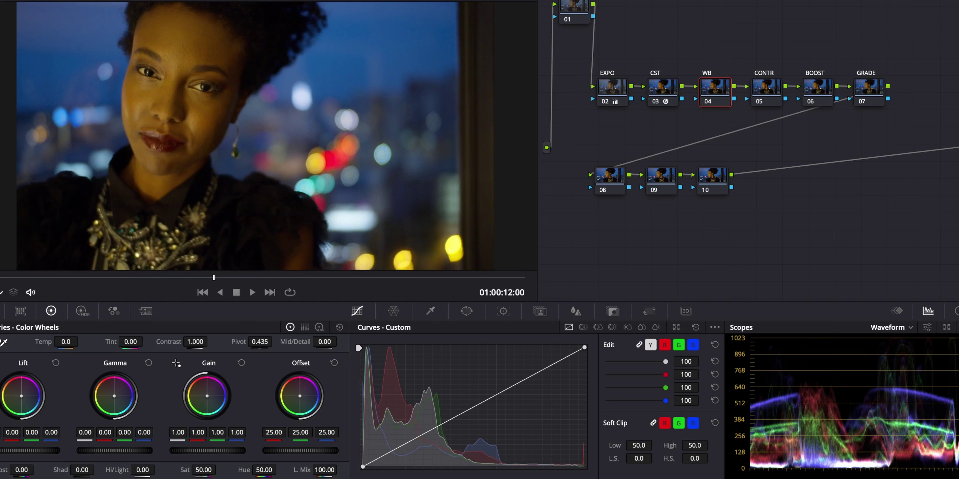
left_click(2, 292)
left_click(23, 320)
right_click(219, 85)
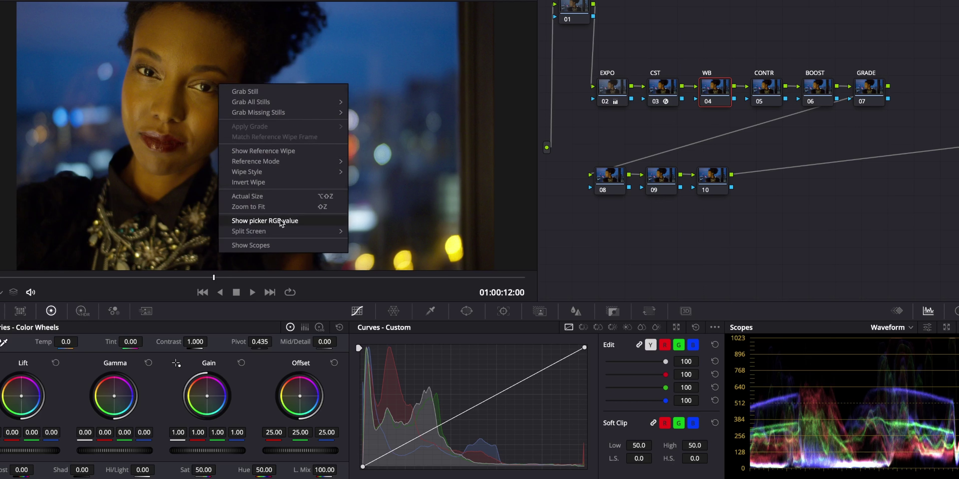
left_click(293, 222)
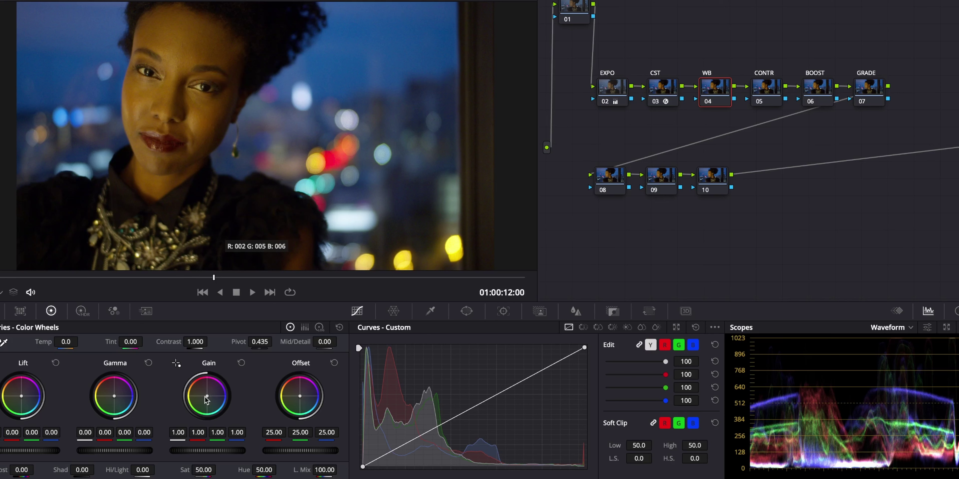
Push the WB node's Gain toward blue and scrub to 01:00:15:01
left_click_drag(207, 397, 209, 396)
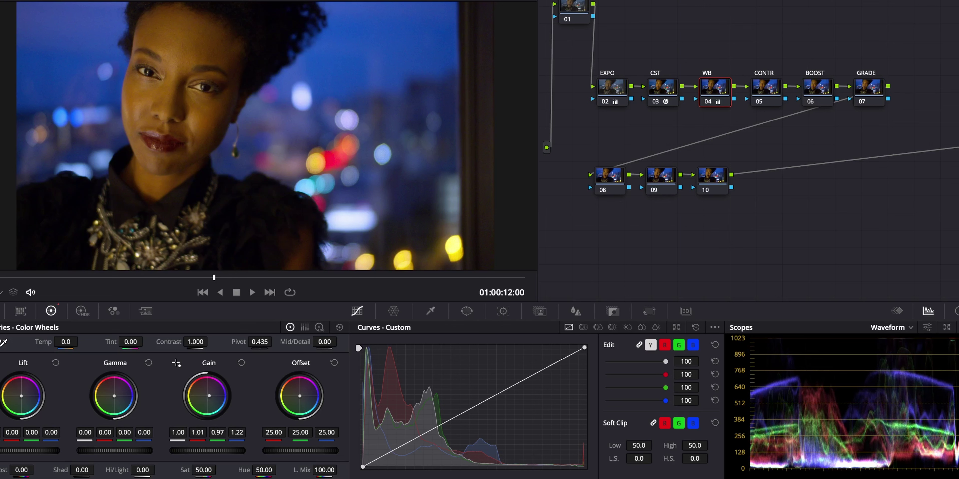
left_click_drag(209, 397, 209, 396)
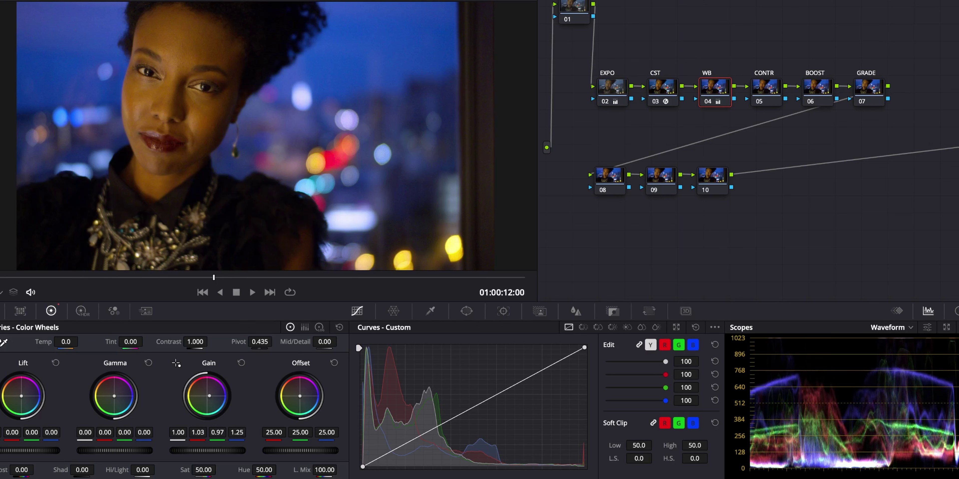
left_click_drag(209, 396, 210, 396)
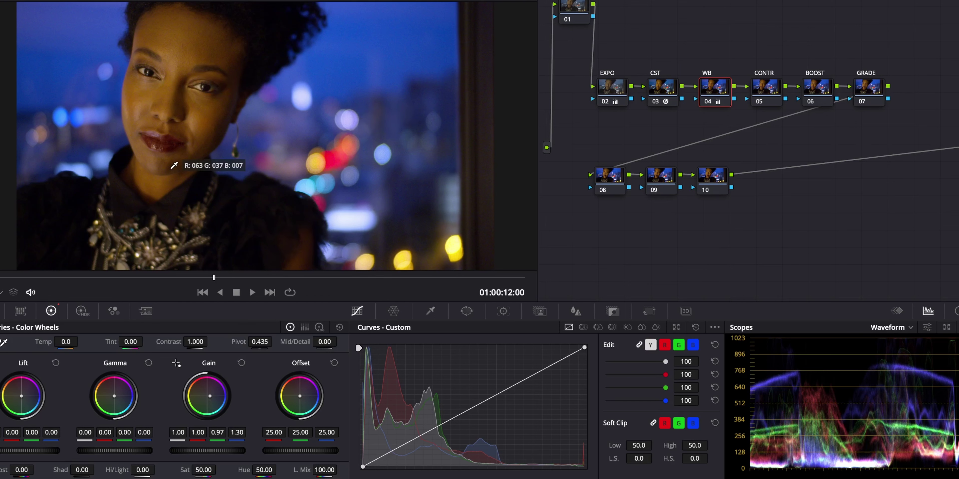
left_click(223, 278)
left_click_drag(223, 278, 272, 279)
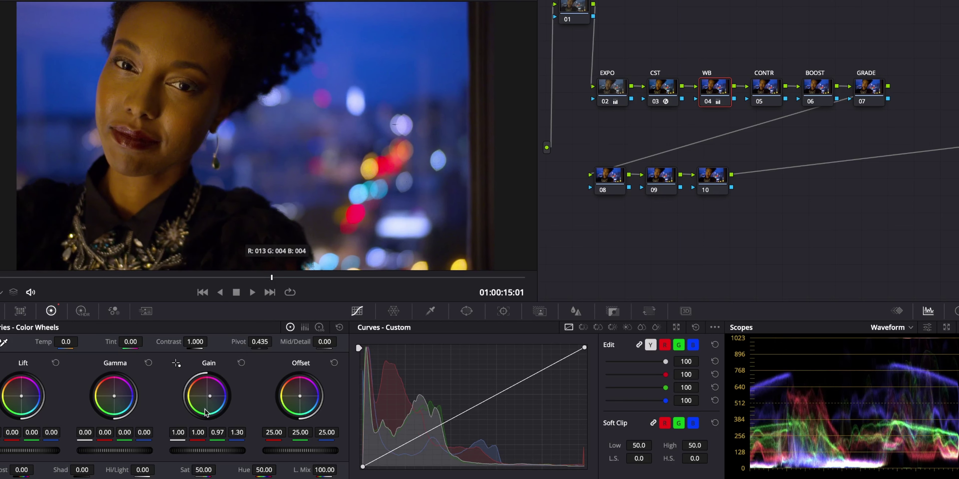
Switch the scopes to Vectorscope and settle WB Gain at 1.07/0.94/1.37
left_click(903, 329)
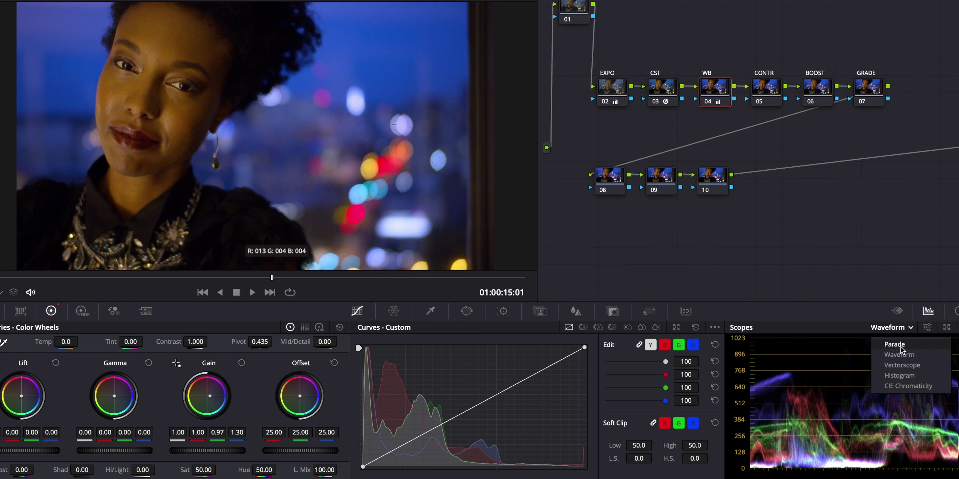
left_click(902, 365)
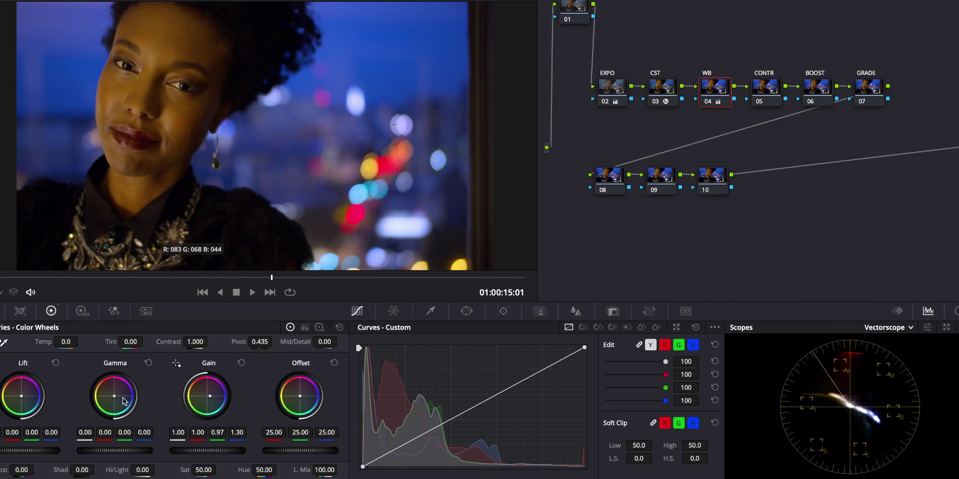
left_click_drag(212, 397, 215, 394)
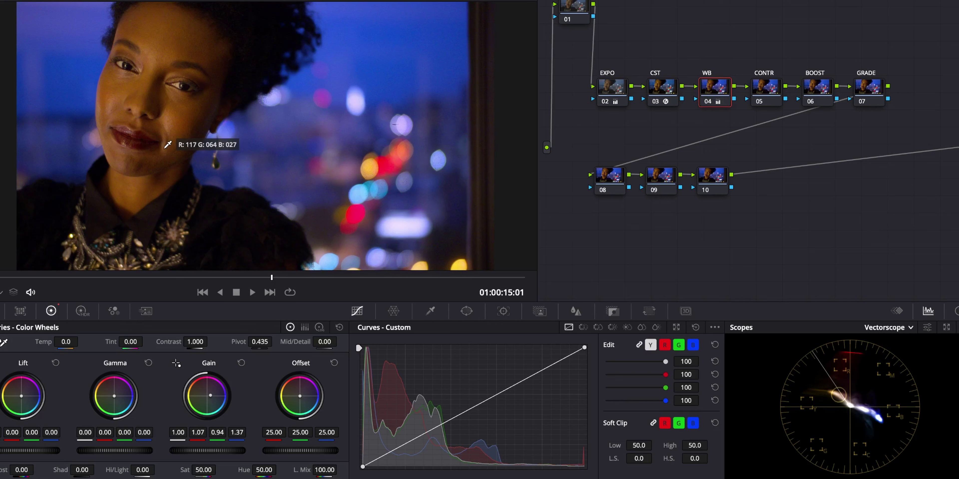
left_click(766, 91)
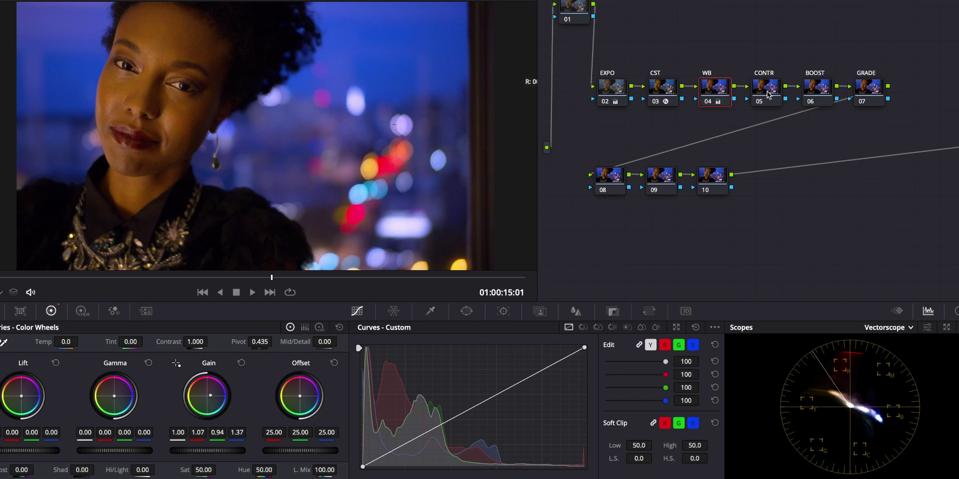
Switch the scopes to RGB Parade and scrub back to an earlier frame
left_click(910, 328)
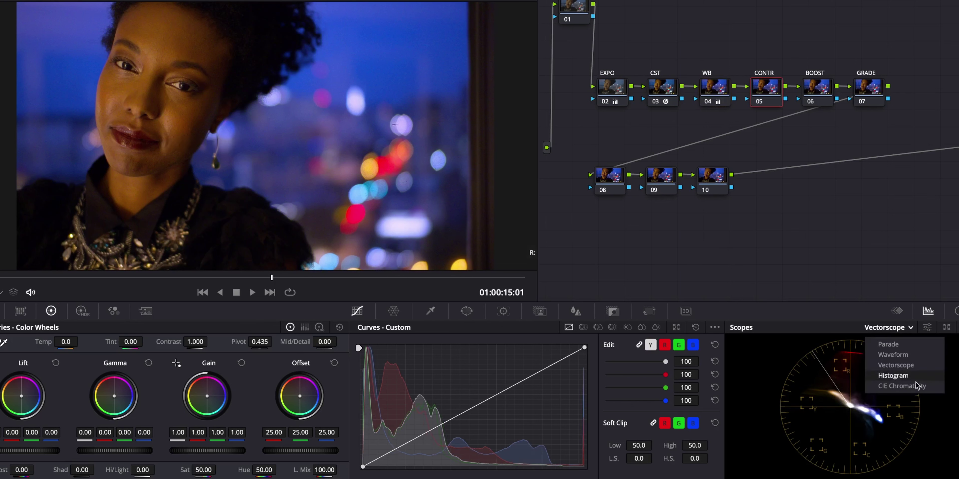
left_click(906, 348)
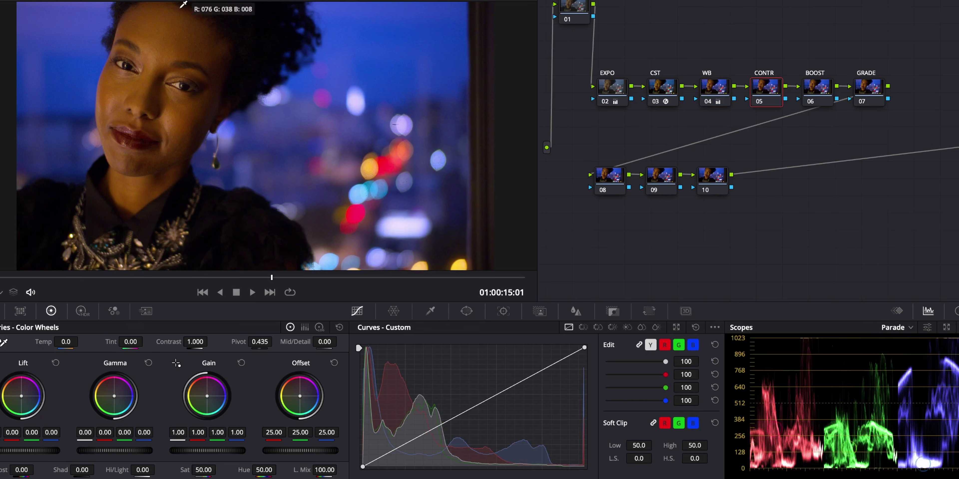
left_click_drag(193, 278, 113, 279)
Raise the CONTR node's Contrast to 1.086, comparing with the node toggled off and on
left_click_drag(205, 339, 211, 341)
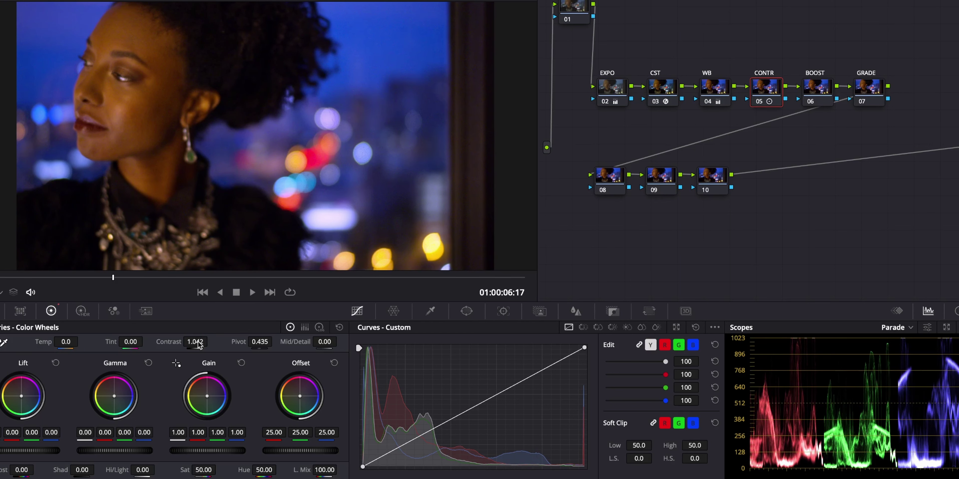
left_click_drag(147, 278, 271, 279)
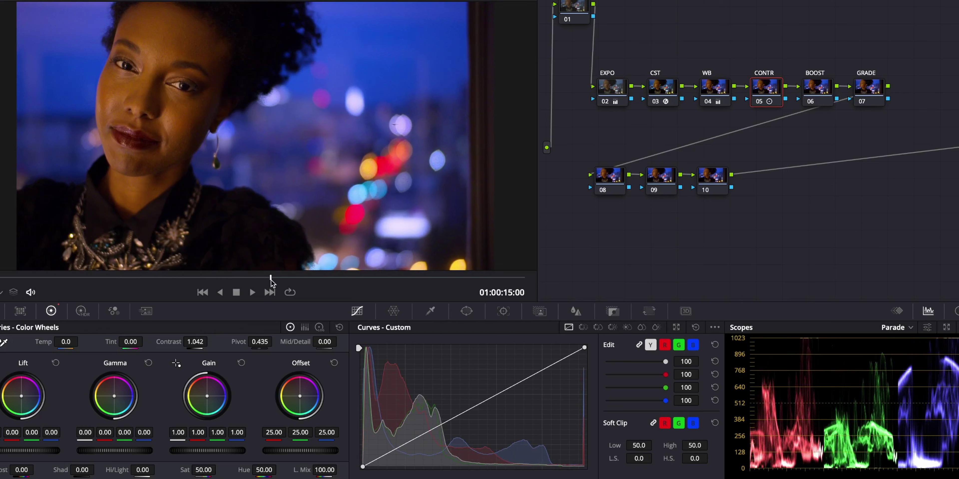
key("ctrl+d")
key("ctrl+d")
key("ctrl+d")
key("ctrl+d")
key("ctrl+d")
key("ctrl+d")
key("ctrl+d")
key("ctrl+d")
key("ctrl+d")
key("ctrl+d")
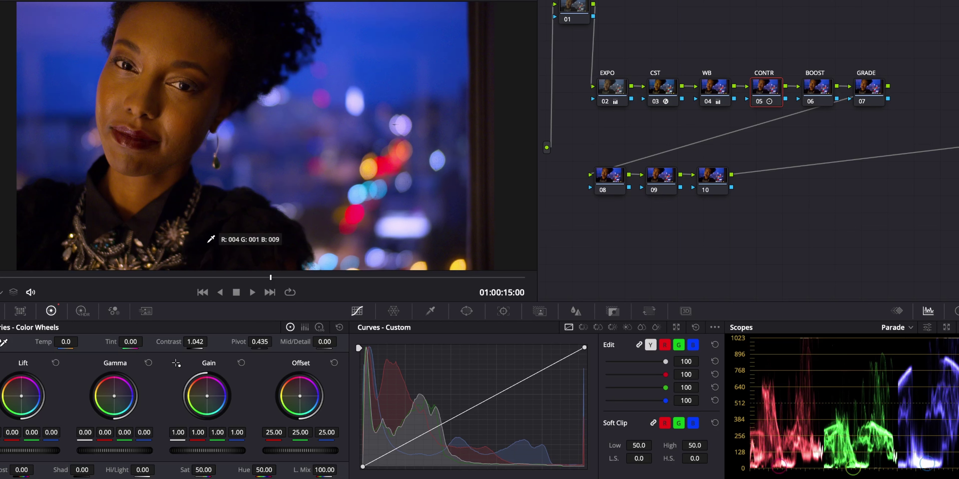
left_click_drag(195, 343, 197, 344)
key("ctrl+d")
key("ctrl+d")
key("ctrl+d")
key("ctrl+d")
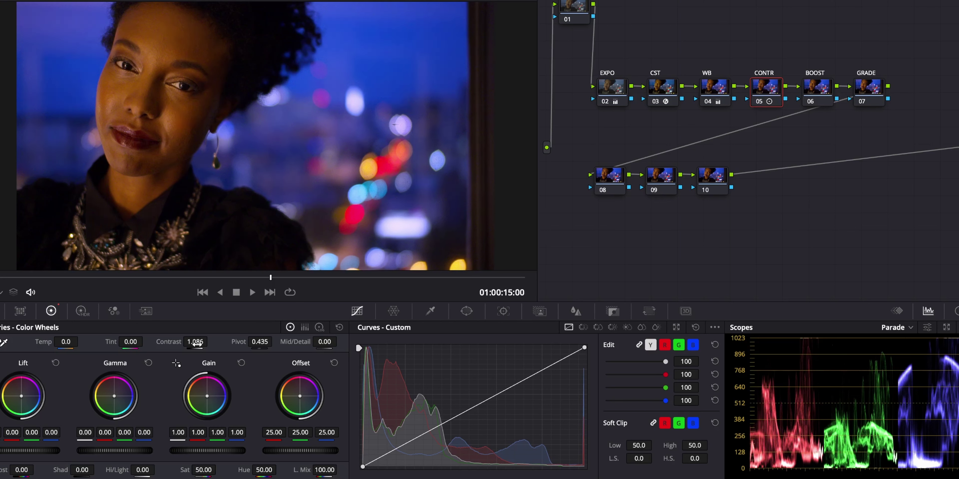
left_click(819, 91)
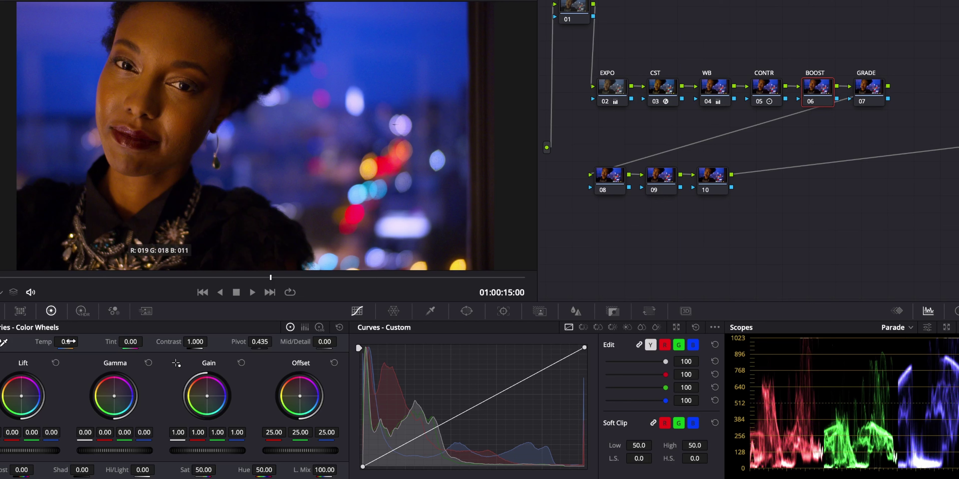
In Log wheels, warm BOOST's Midtone to 0.13/-0.03/-0.10 and set Low Range to 0.222
left_click(320, 327)
left_click(113, 397)
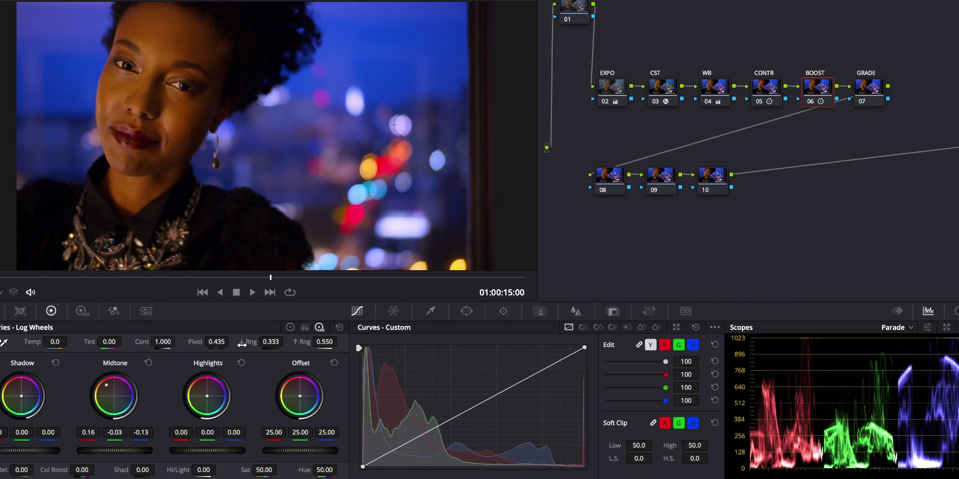
mouse_move(271, 342)
left_mouse_down()
mouse_move(286, 341)
mouse_move(263, 342)
mouse_move(282, 342)
left_mouse_up()
left_click_drag(267, 342, 260, 342)
key("ctrl+d")
key("ctrl+d")
key("ctrl+d")
key("ctrl+d")
key("ctrl+d")
key("ctrl+d")
key("ctrl+d")
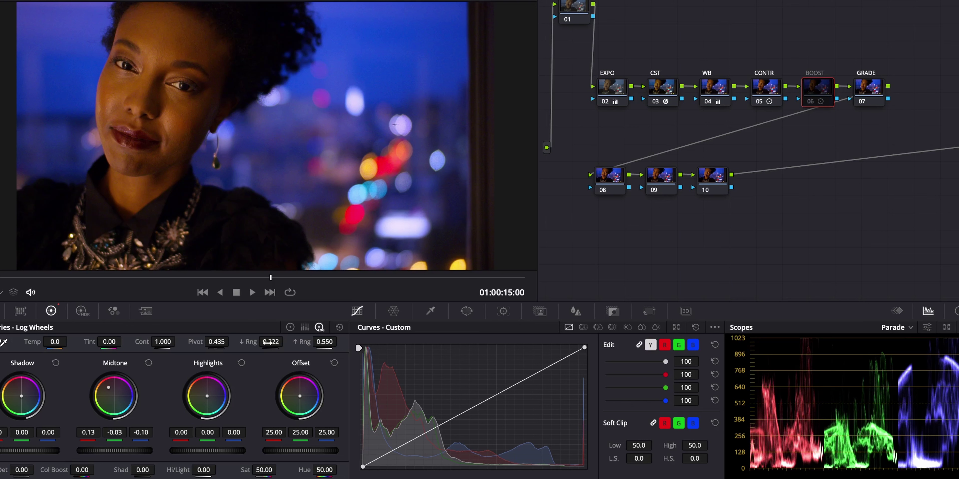
key("ctrl+d")
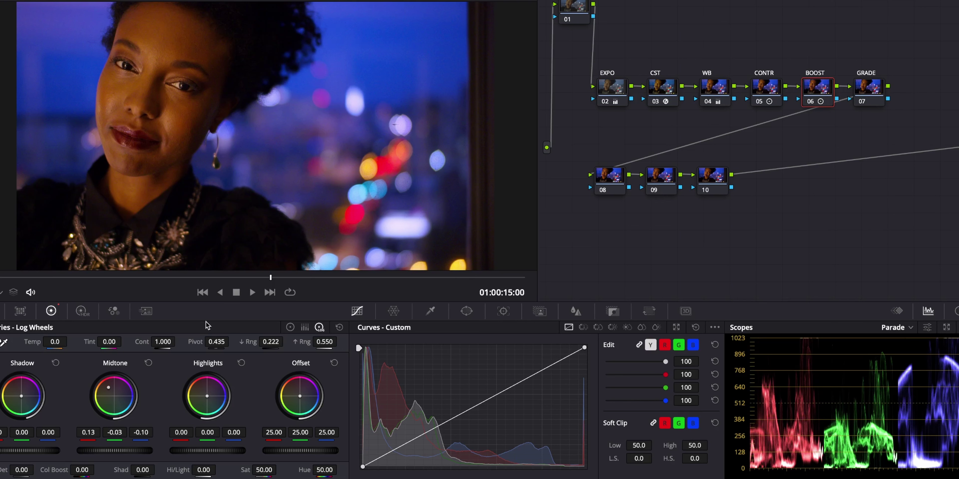
left_click(109, 313)
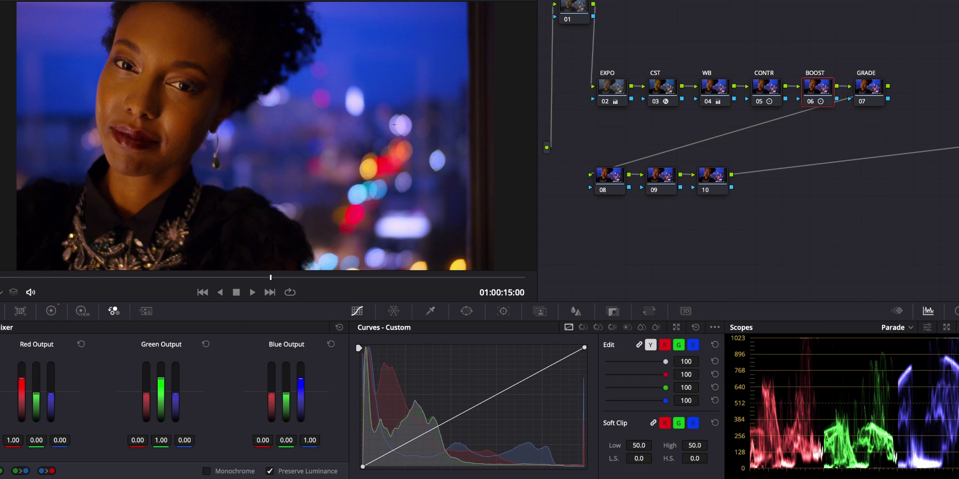
Set the Blue Output to -0.14/0.45/0.84 and re-enable the BOOST node
left_click_drag(310, 440, 296, 440)
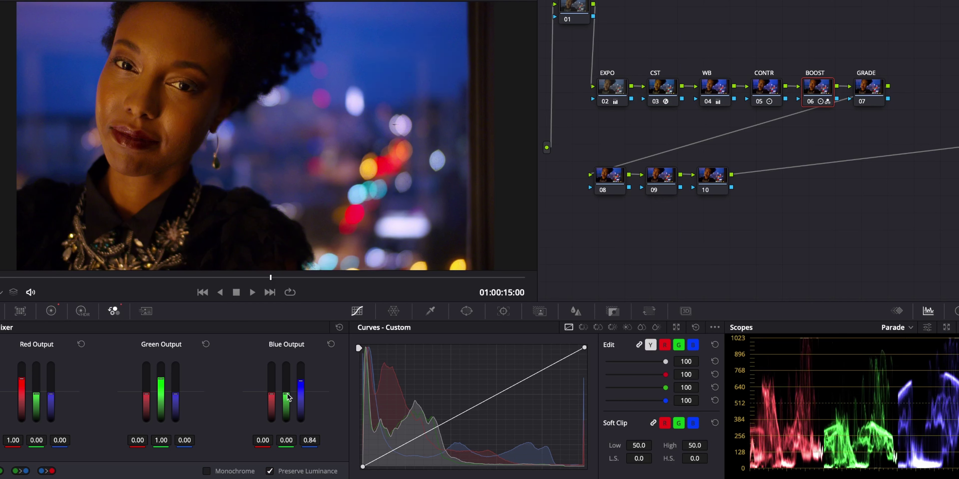
left_click_drag(286, 390, 273, 389)
key("ctrl+d")
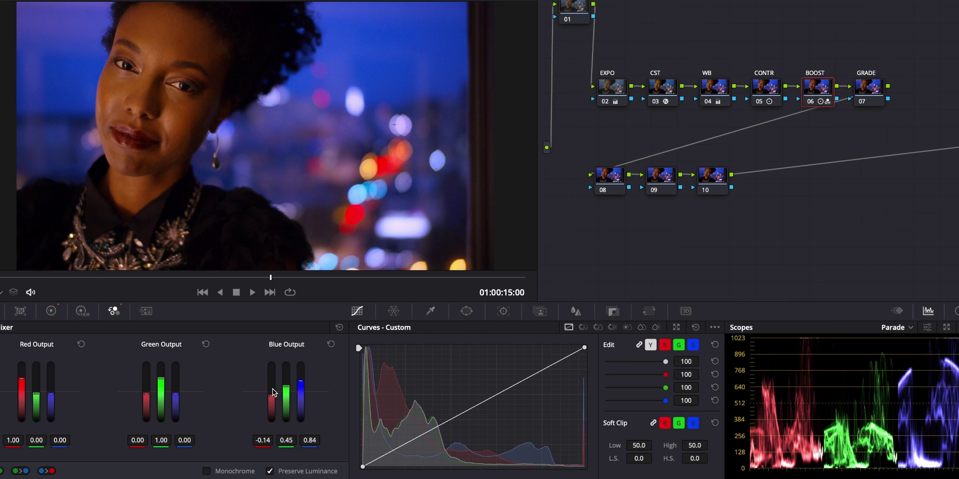
Set the Green Output to -0.09/1.05/0.33
left_click_drag(163, 384, 163, 376)
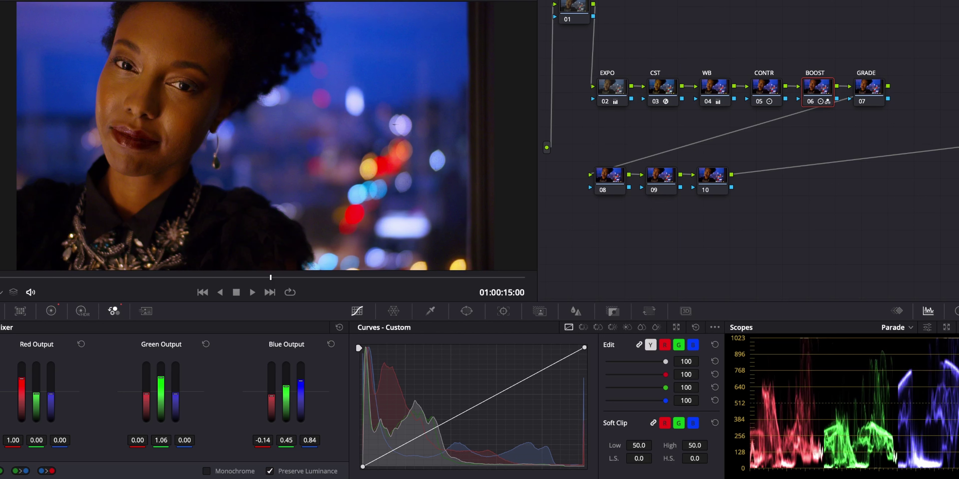
left_click_drag(179, 393, 175, 388)
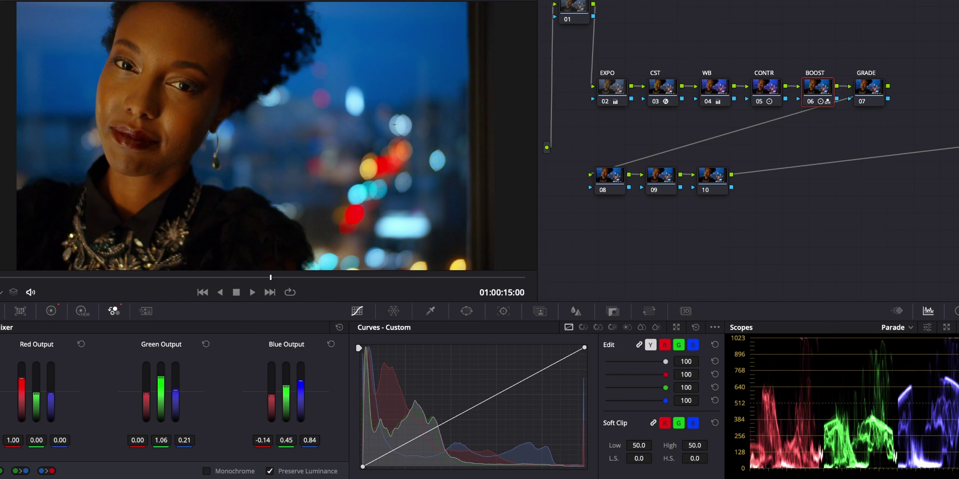
left_click_drag(146, 394, 161, 380)
key("ctrl+z")
Lower the Red Output's red to 0.97 and sample the image to check
left_click_drag(22, 379, 22, 380)
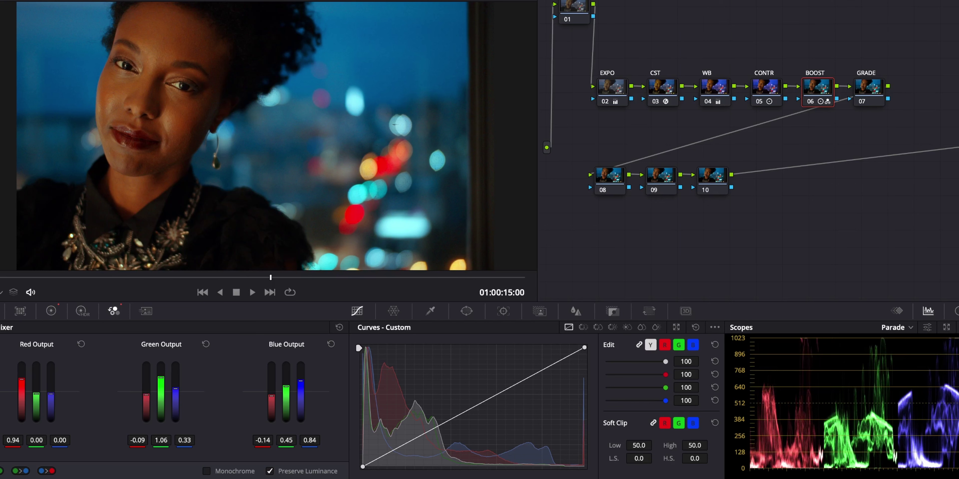
left_click_drag(22, 379, 51, 393)
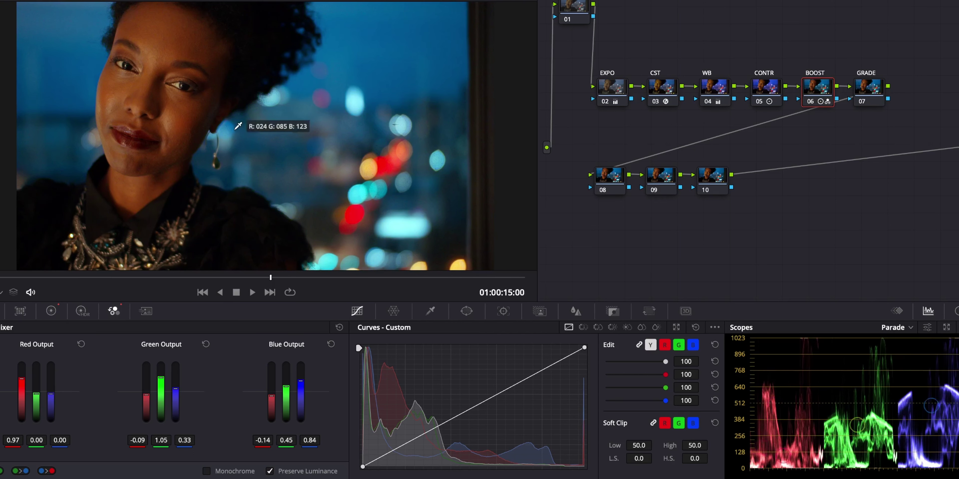
left_click(234, 52)
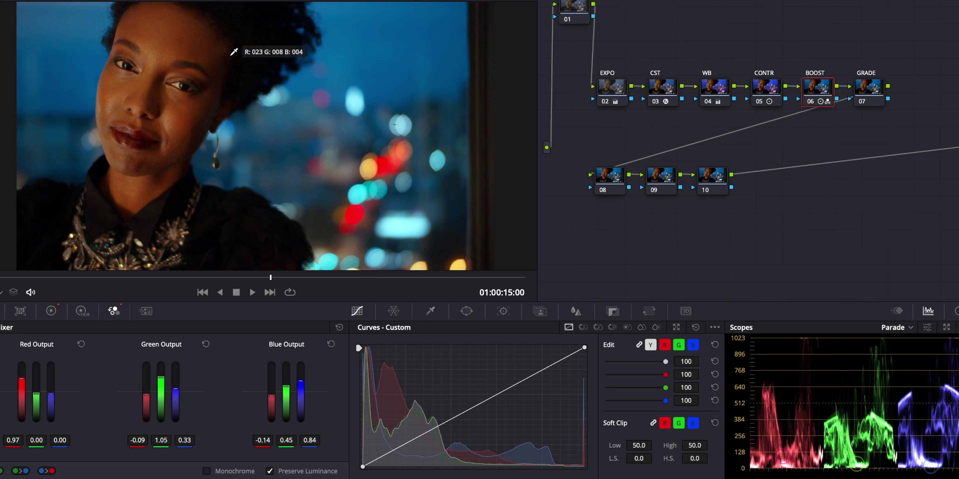
left_click(874, 90)
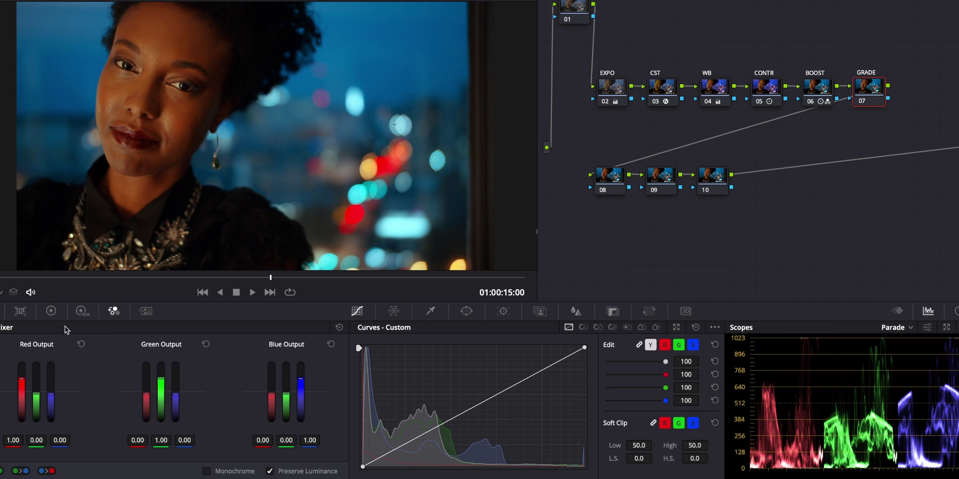
With the Log wheels, warm the offset, cool highlights toward blue, tint midtones green and warm shadows
left_click(50, 312)
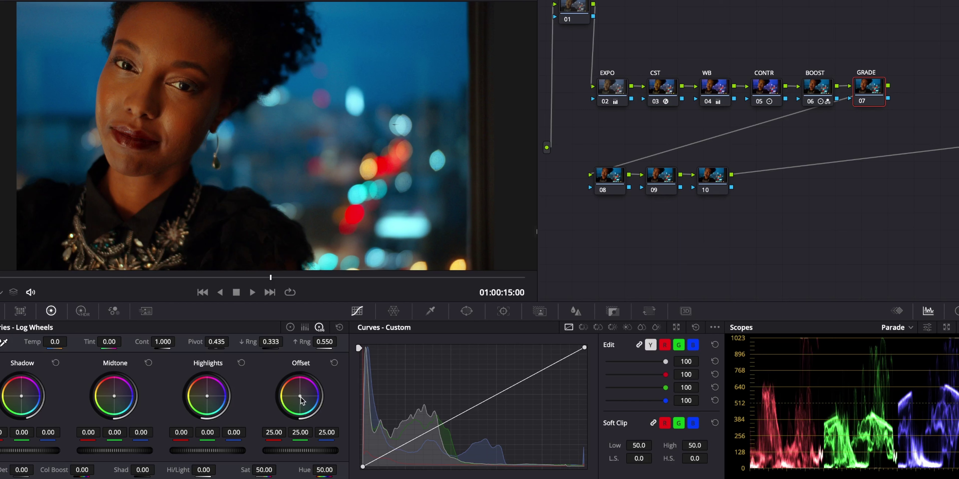
left_click_drag(300, 397, 294, 397)
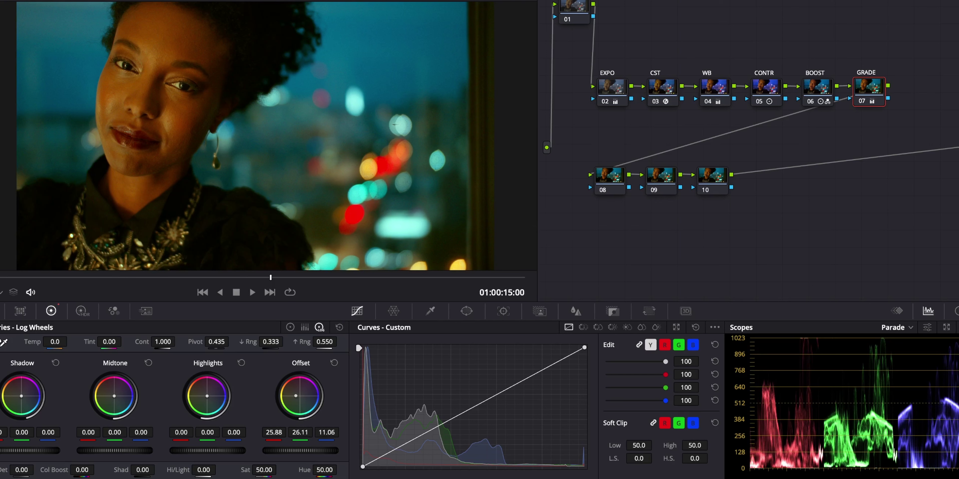
left_click_drag(296, 396, 296, 395)
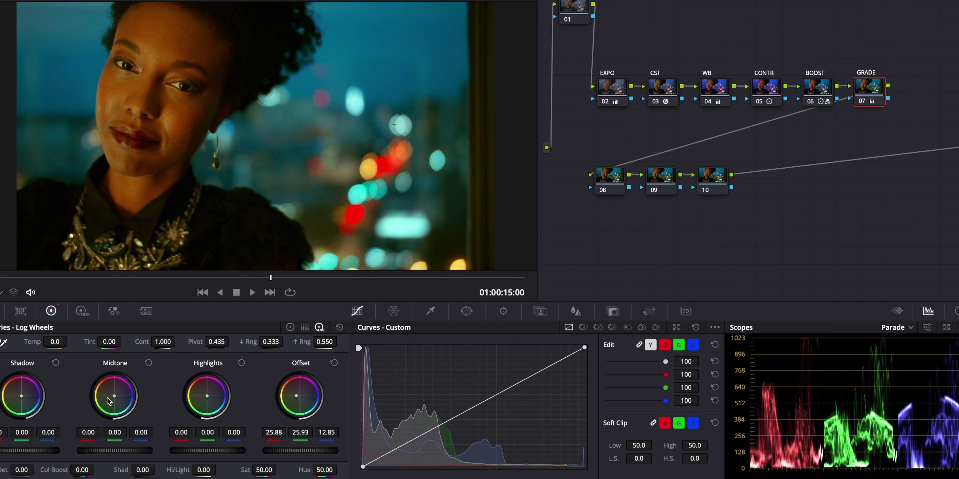
left_click_drag(207, 396, 211, 397)
left_click_drag(212, 399, 213, 400)
left_click_drag(115, 397, 111, 401)
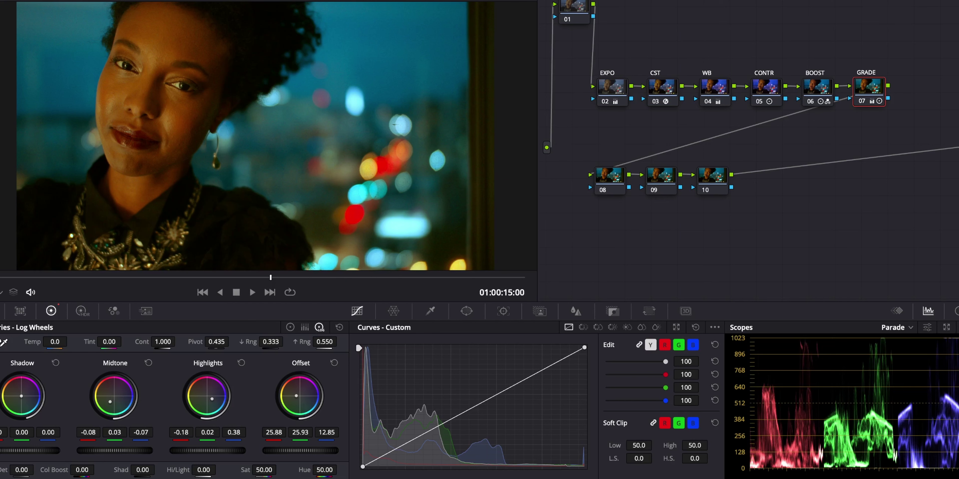
left_click_drag(19, 398, 19, 392)
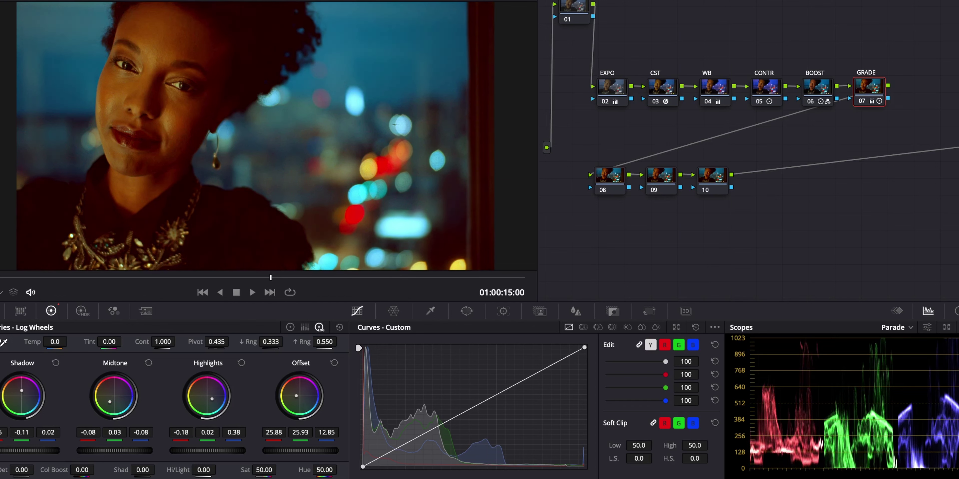
left_click_drag(22, 391, 22, 389)
Set the log Low Range to about 0.10 and High Range to about 0.74
mouse_move(382, 243)
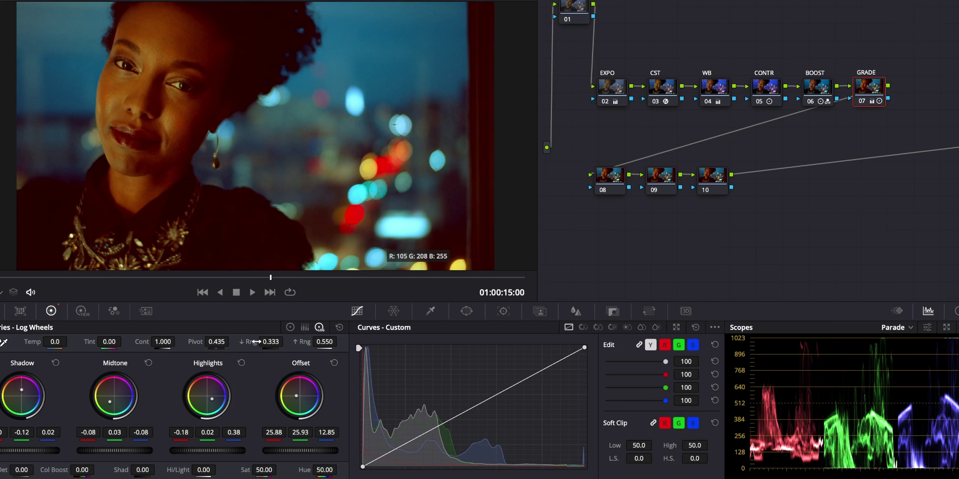
left_click_drag(270, 342, 287, 341)
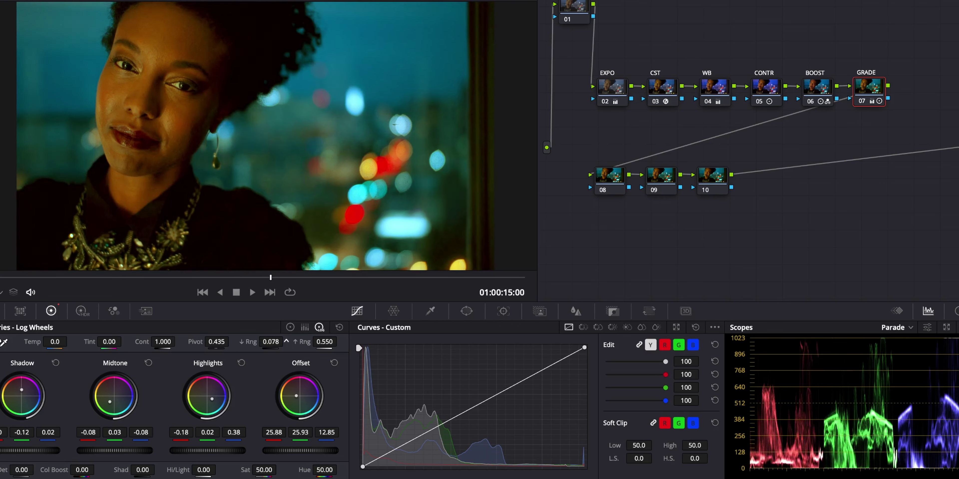
left_click_drag(286, 342, 287, 342)
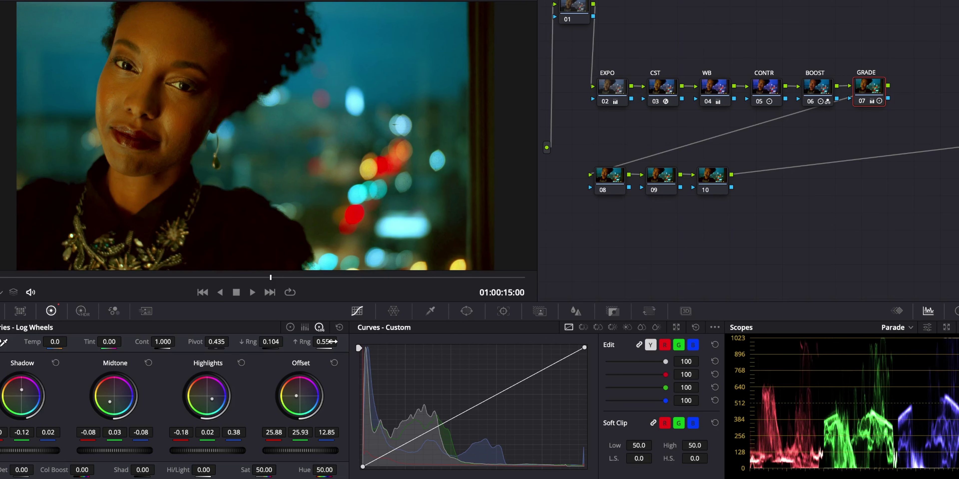
left_click_drag(325, 341, 340, 342)
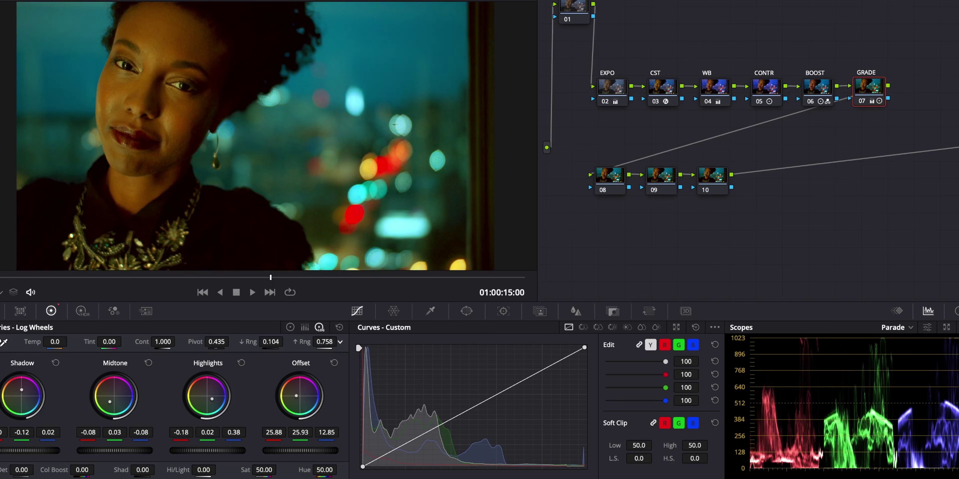
mouse_move(349, 169)
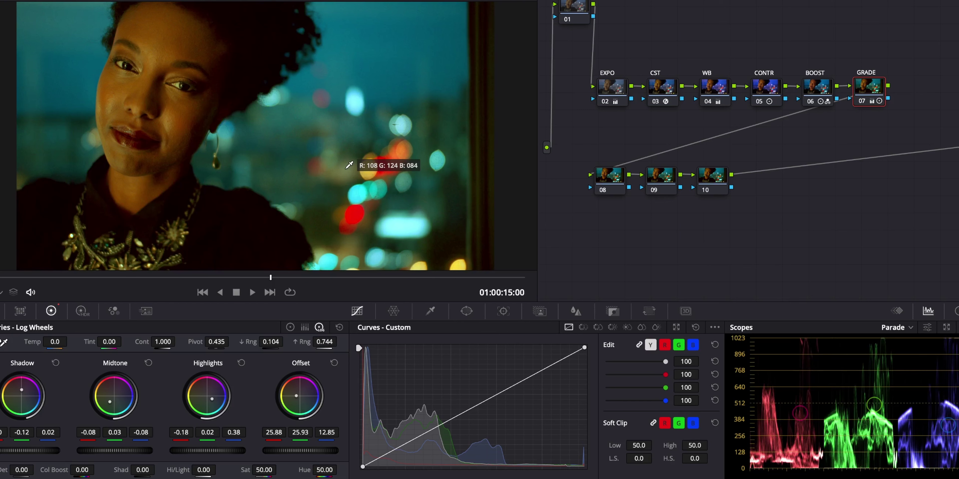
left_click(603, 179)
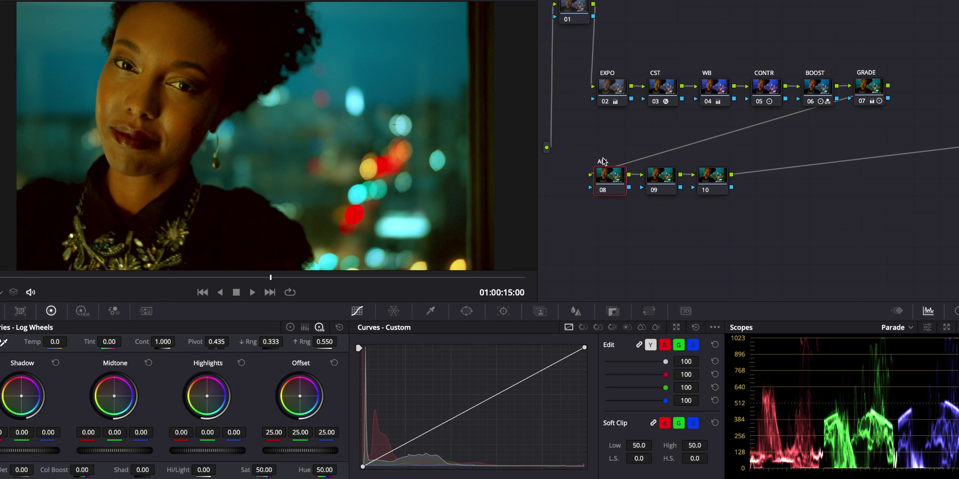
On a Sat vs Sat curve, add a point near Input Sat 0.08 and drop the left end to 0
left_click(627, 327)
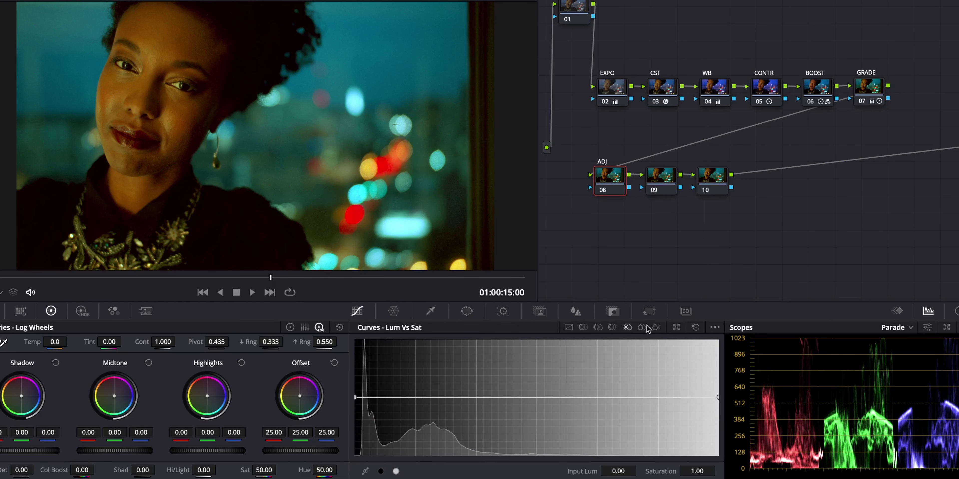
left_click(642, 327)
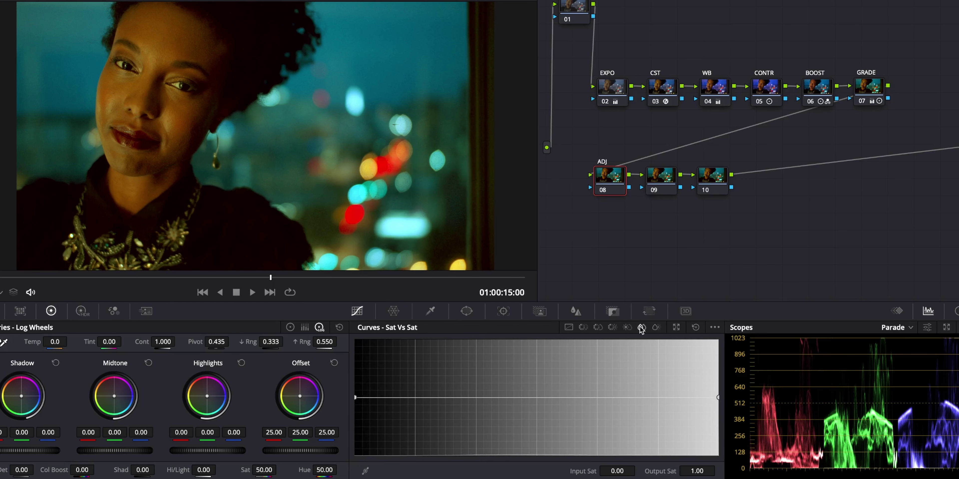
left_click(415, 398)
left_click_drag(356, 397, 356, 455)
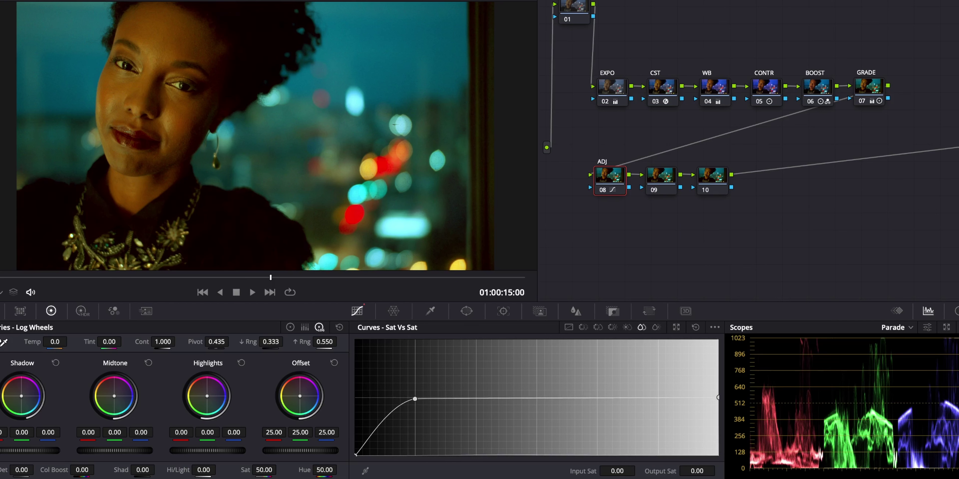
left_click_drag(415, 399, 415, 398)
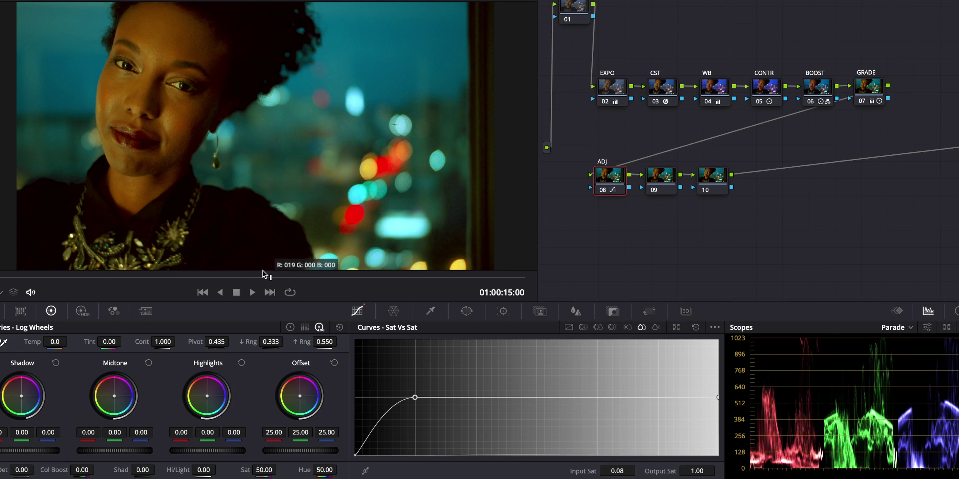
Select nodes 09 and 10, then make node 09 the current node
left_click_drag(659, 223, 741, 155)
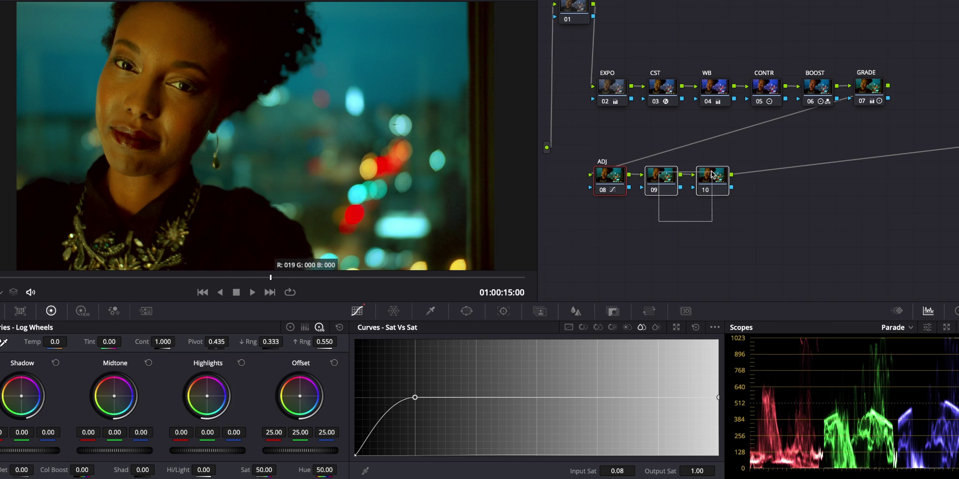
left_click_drag(666, 220, 775, 171)
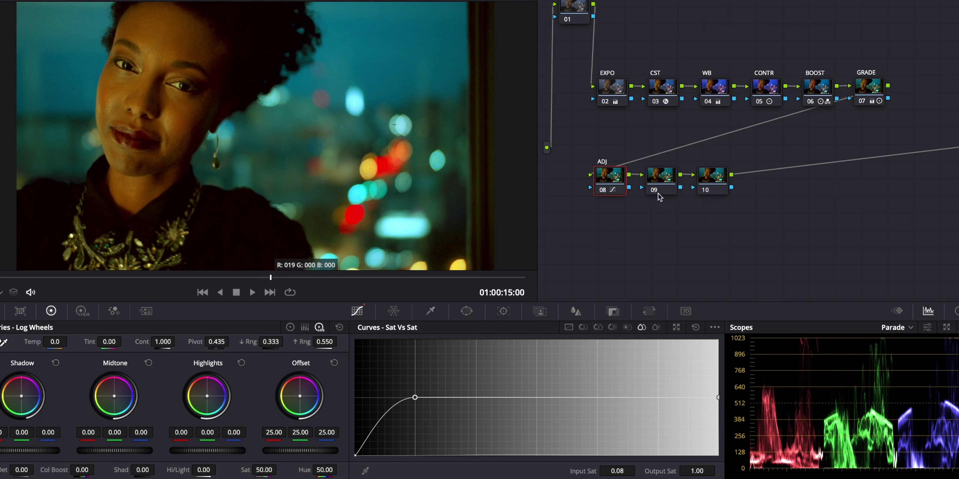
left_click(673, 186)
type("TRA")
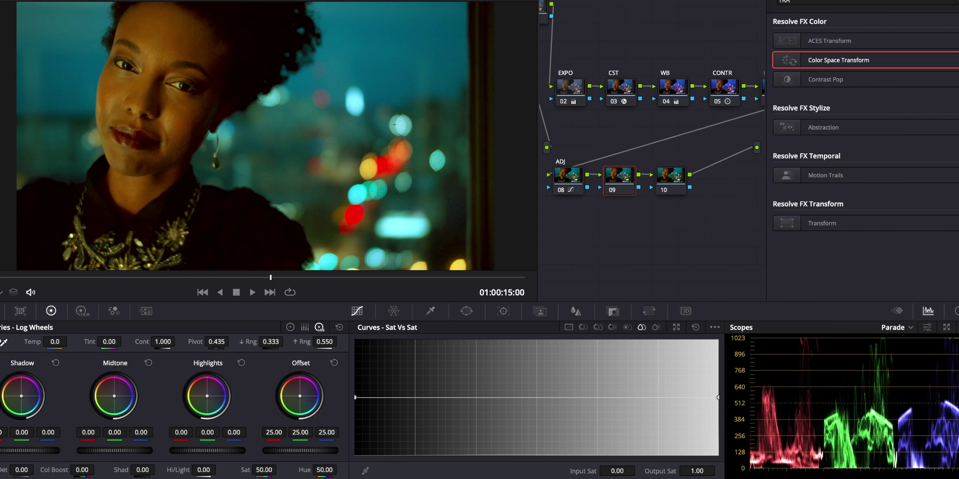
Apply a Color Space Transform to node 09 with Input Gamma Rec.709 and Output Gamma ARRI LogC, then bypass it
mouse_move(850, 62)
left_mouse_down()
mouse_move(649, 180)
mouse_move(615, 186)
left_mouse_up()
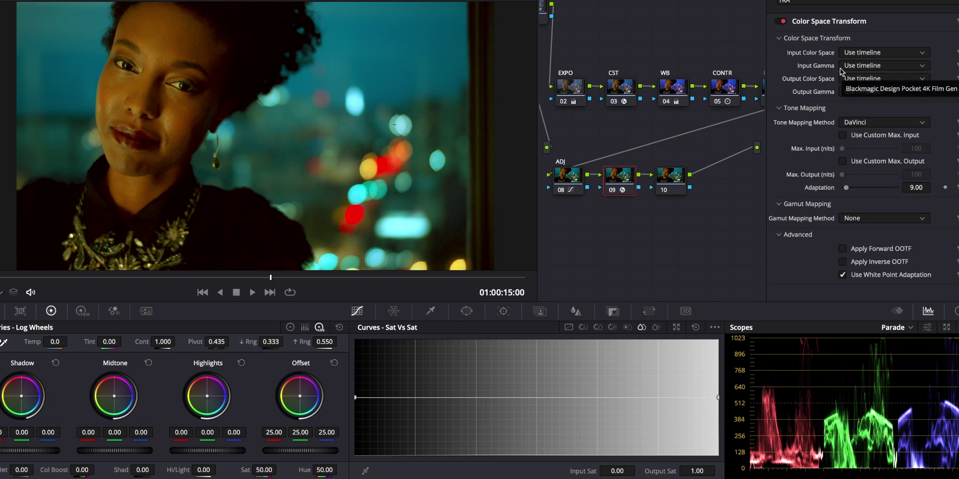
left_click(845, 71)
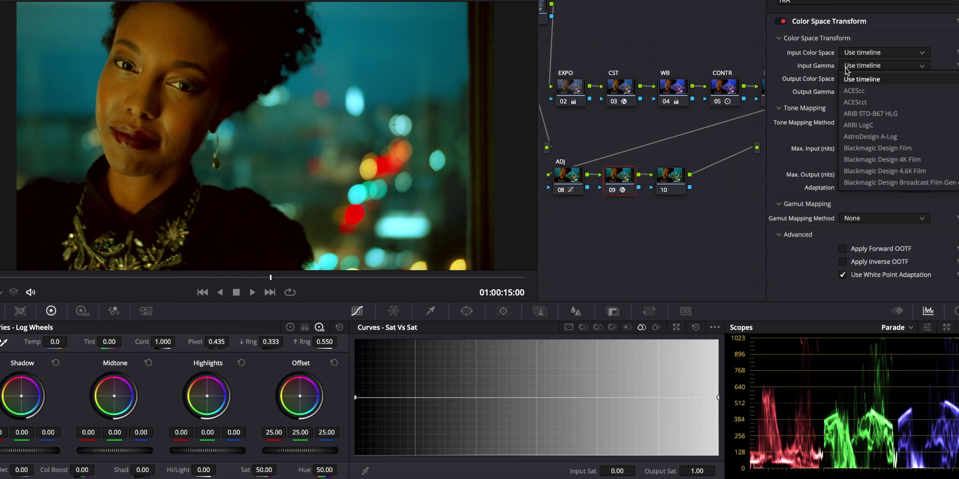
scroll(849, 117, "down", 6)
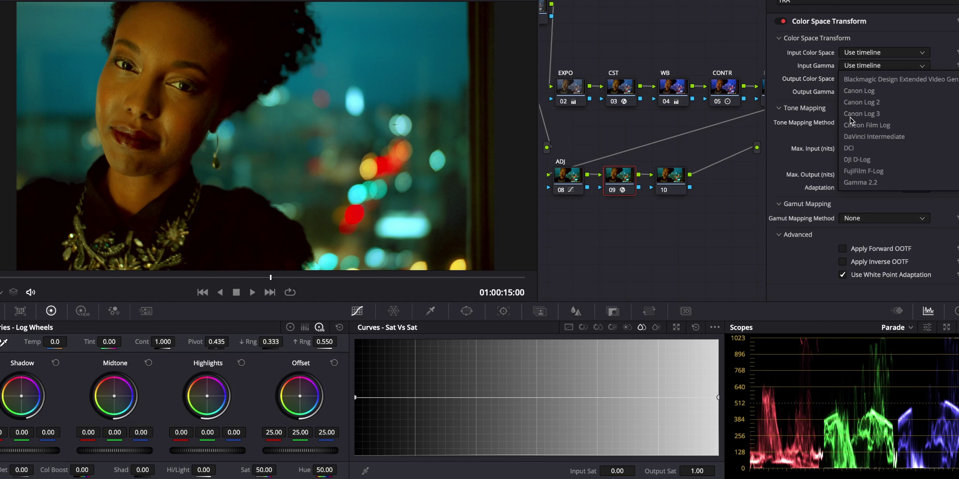
scroll(849, 117, "down", 7)
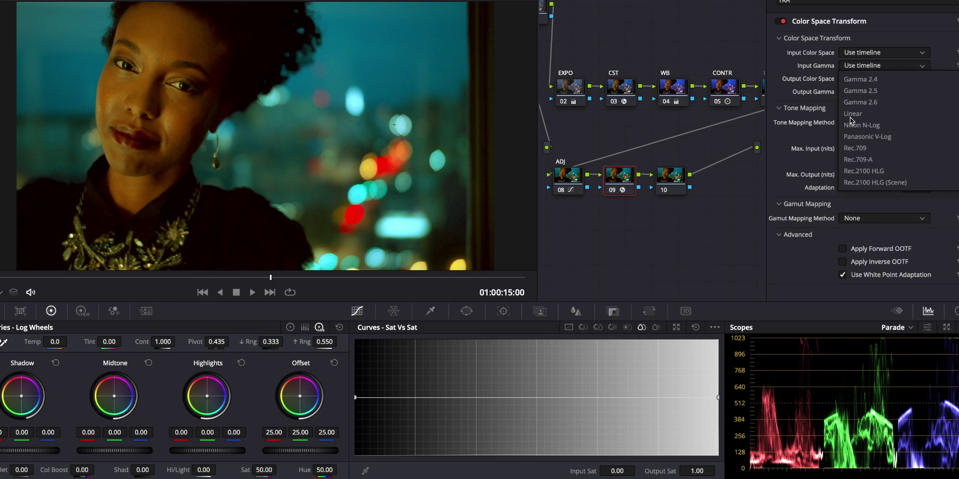
left_click(854, 136)
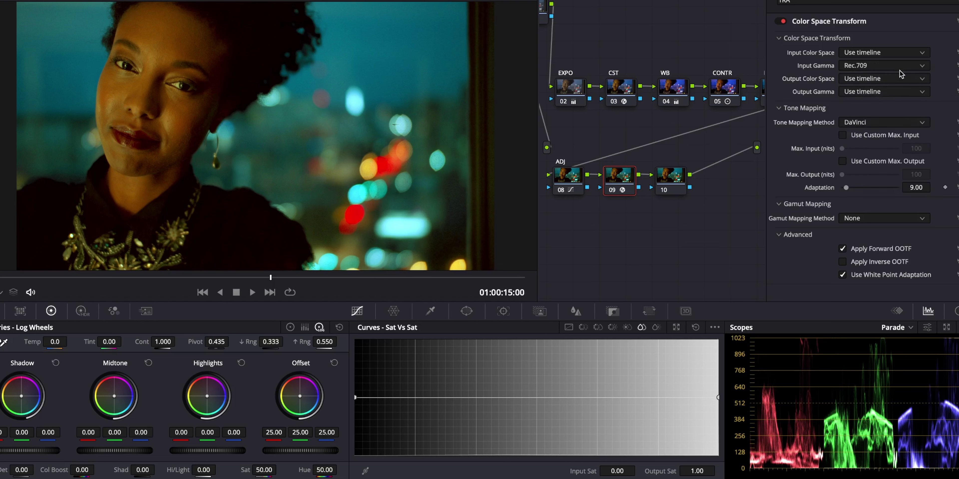
left_click(874, 94)
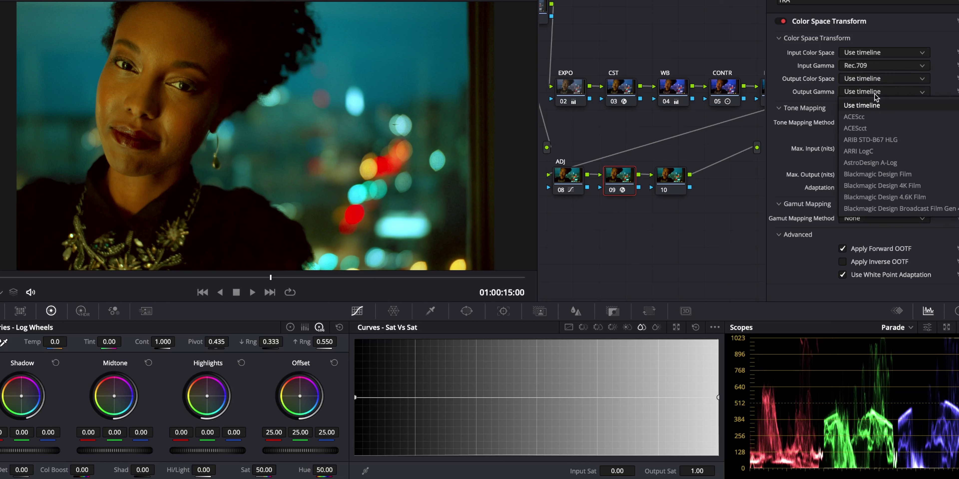
left_click(866, 145)
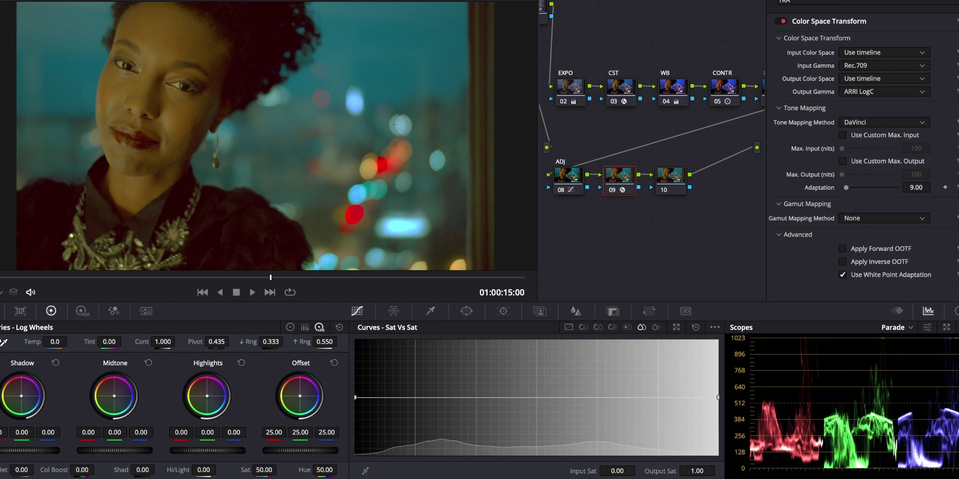
key("ctrl+d")
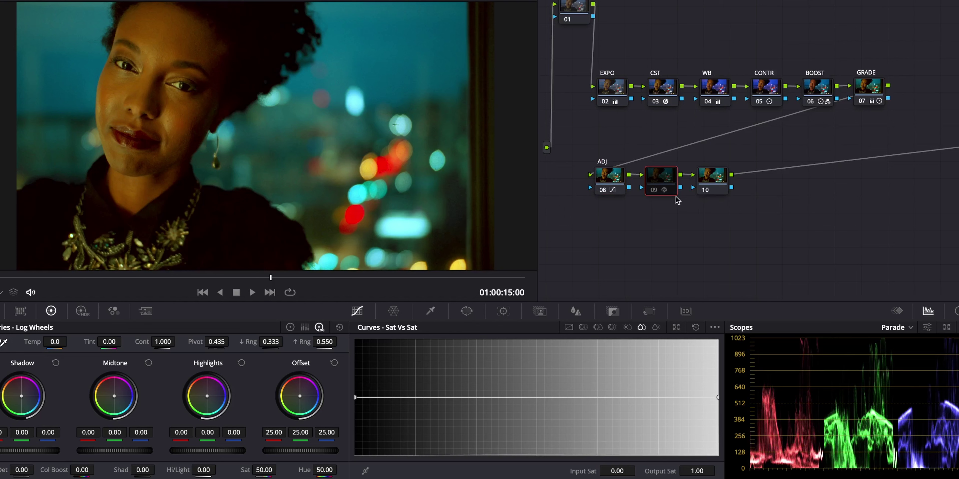
Re-enable node 09 and apply the Rec709 Kodak 2383 D60 LUT to node 10
left_click(654, 190)
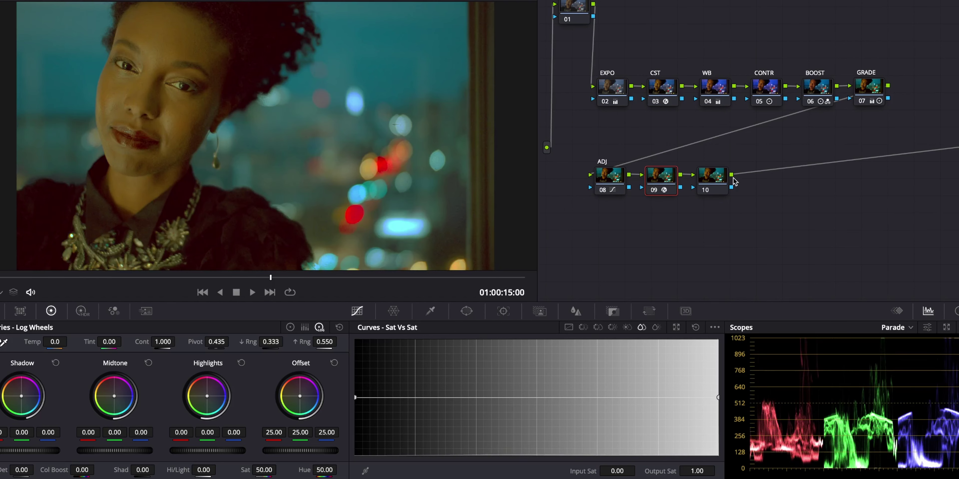
left_click(709, 179)
right_click(711, 180)
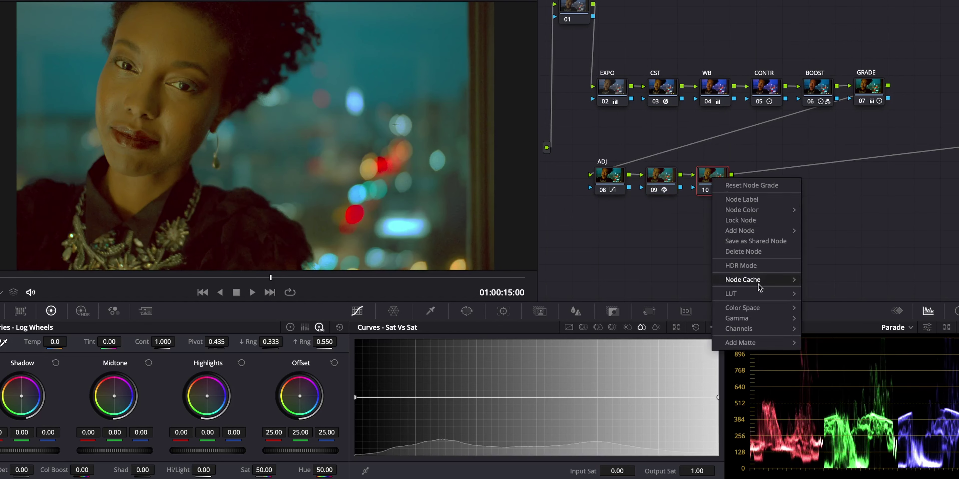
mouse_move(763, 296)
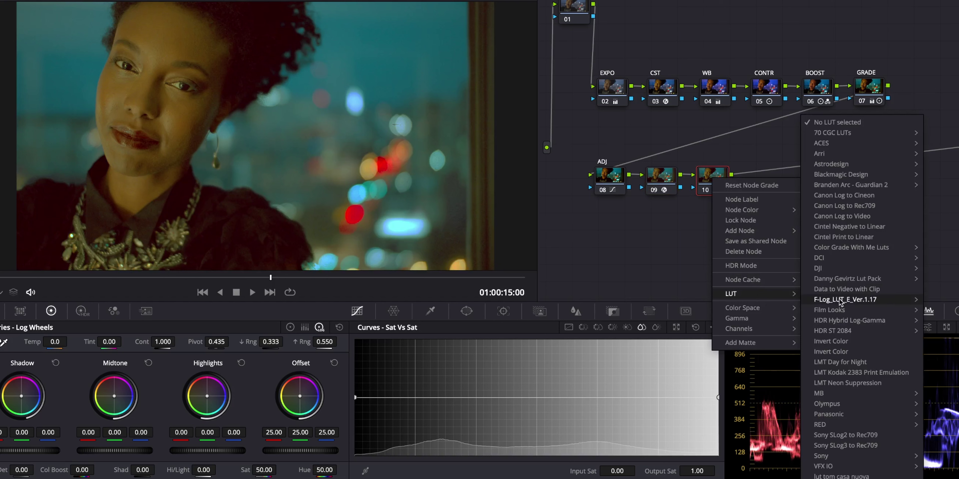
mouse_move(839, 313)
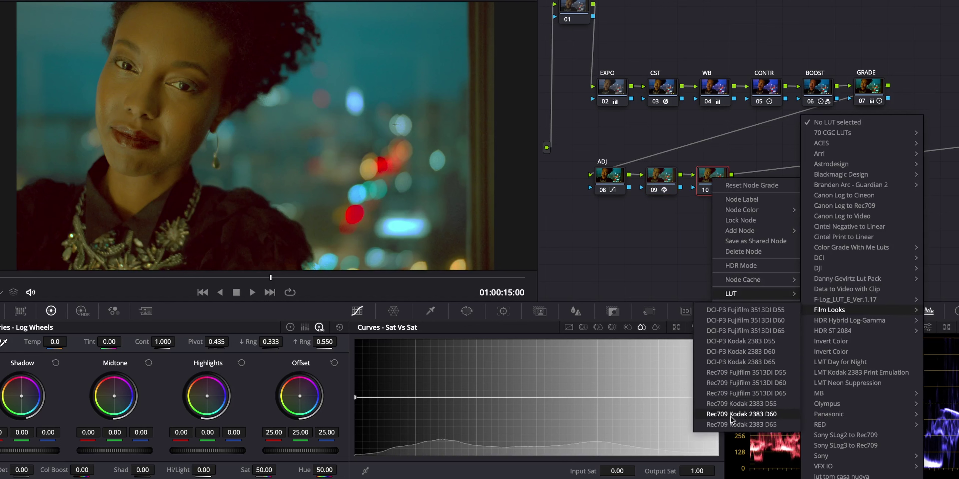
left_click(769, 416)
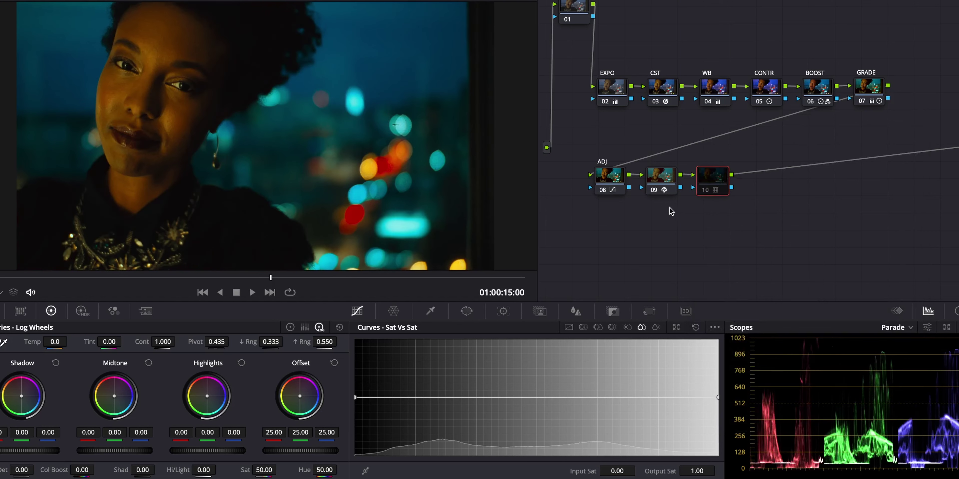
Select nodes 09 and 10, clear the selection, and make the BOOST node current
left_click_drag(656, 163, 735, 194)
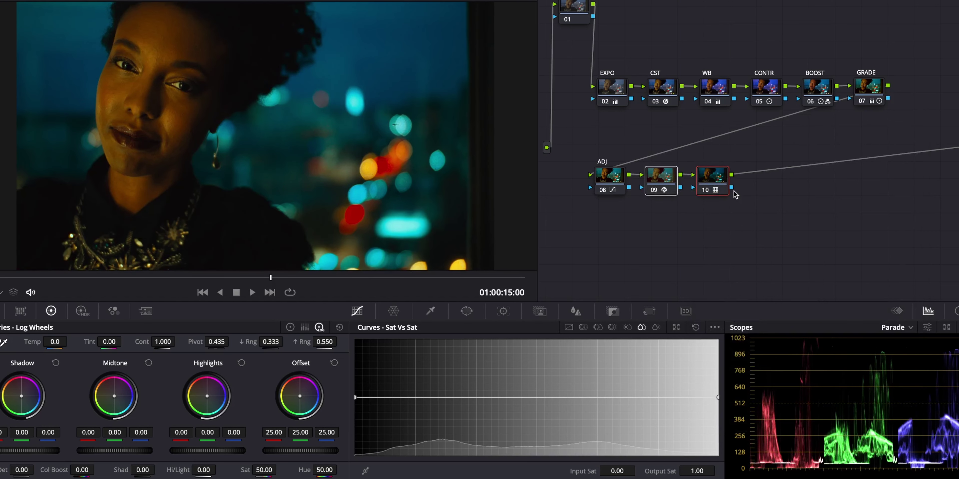
left_click(718, 226)
left_click(818, 83)
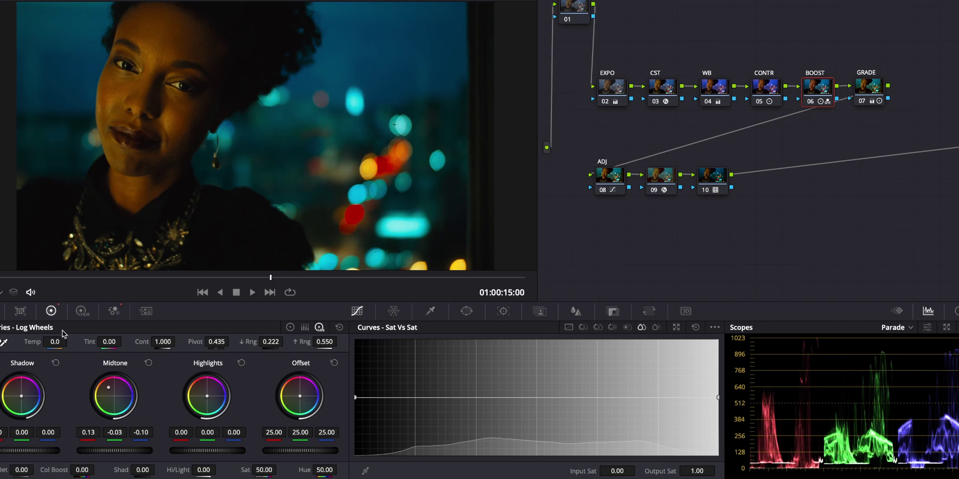
In the RGB Mixer, lower blue in the Blue output and add blue into the Green output
left_click(120, 315)
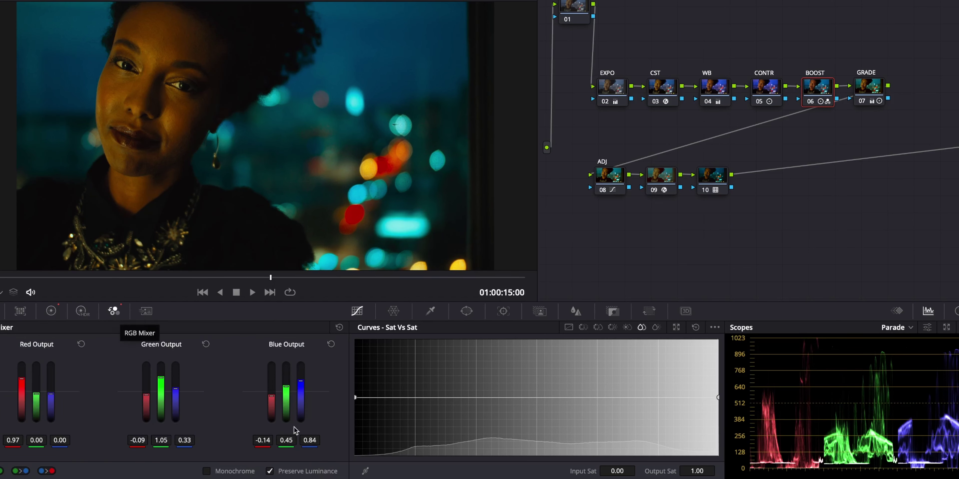
left_click_drag(300, 381, 273, 391)
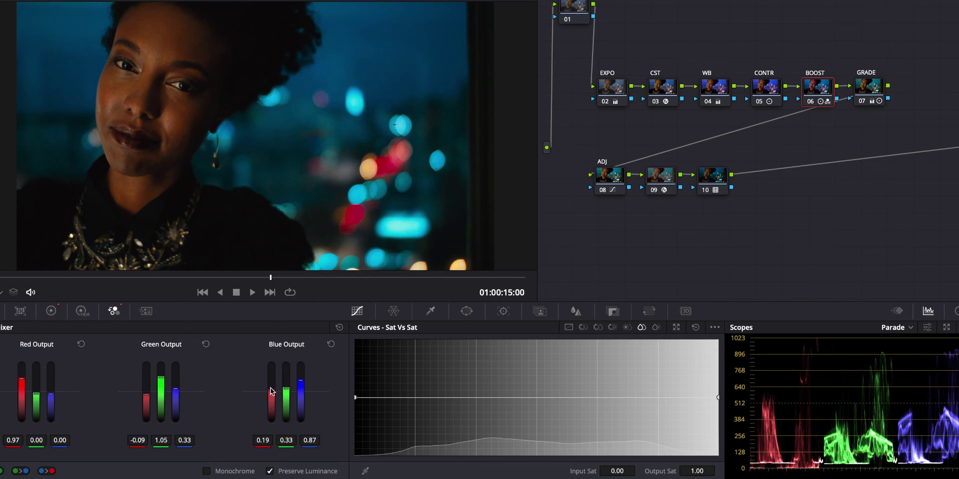
left_click_drag(176, 390, 161, 379)
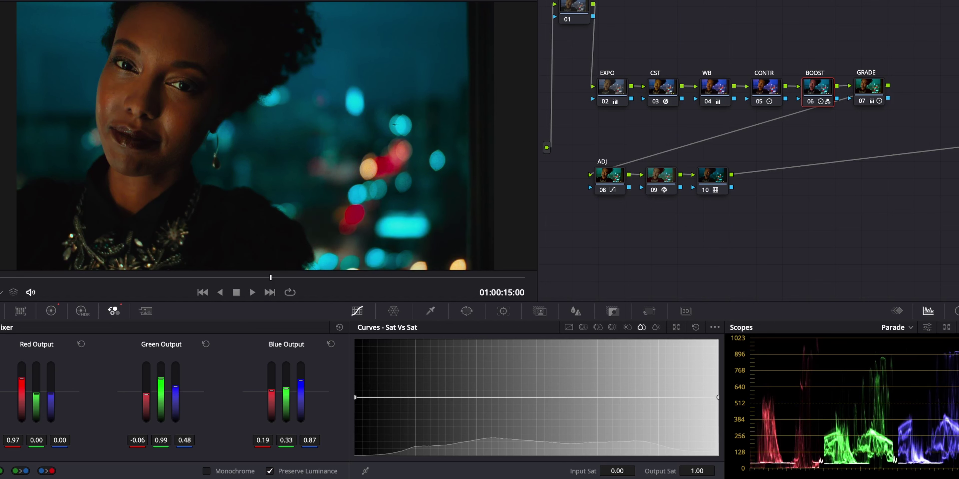
Switch the scopes to the Vectorscope and choose the qualifier viewer overlay
left_click(908, 328)
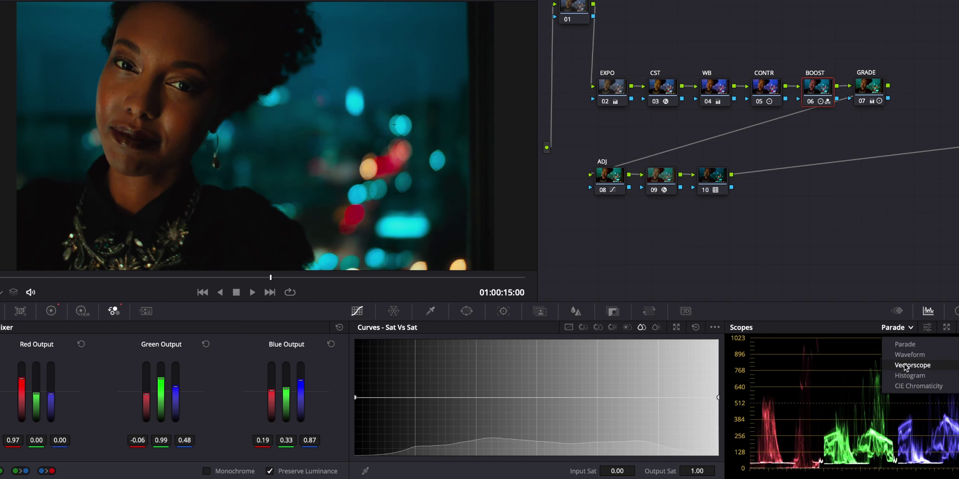
left_click(906, 367)
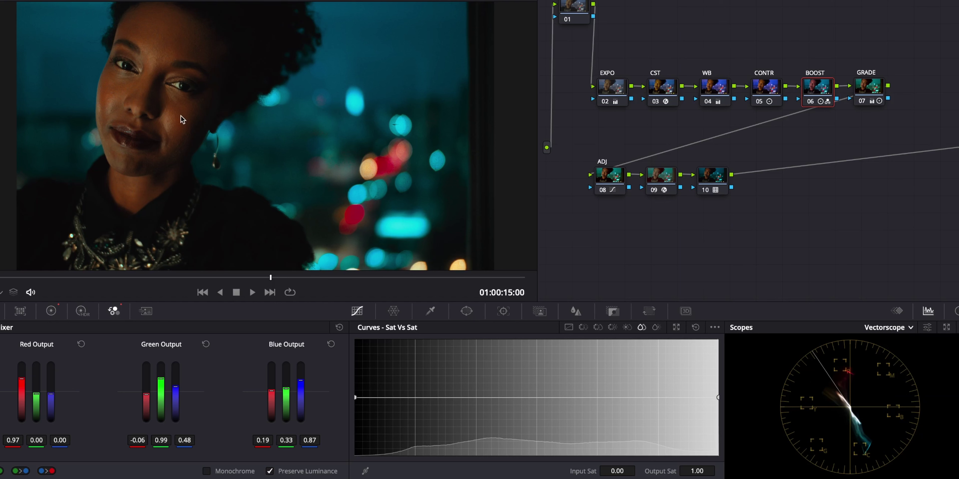
left_click(13, 293)
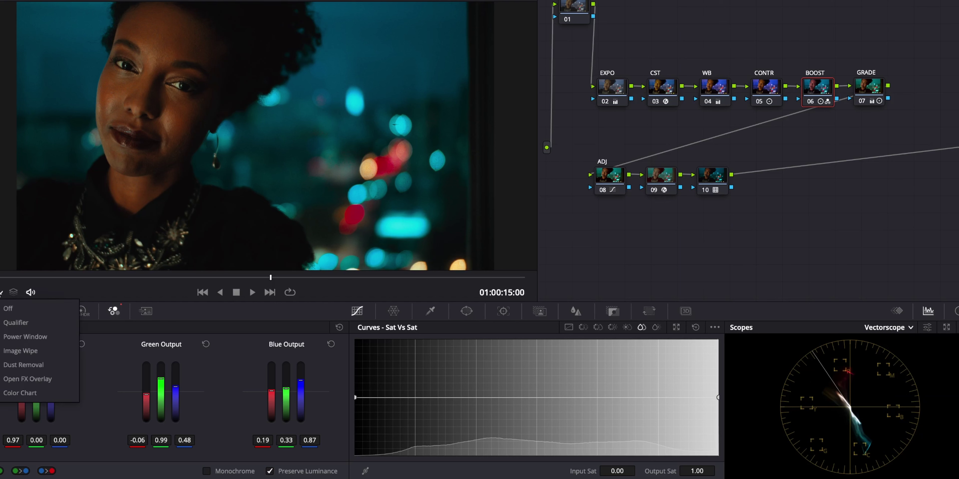
left_click(12, 323)
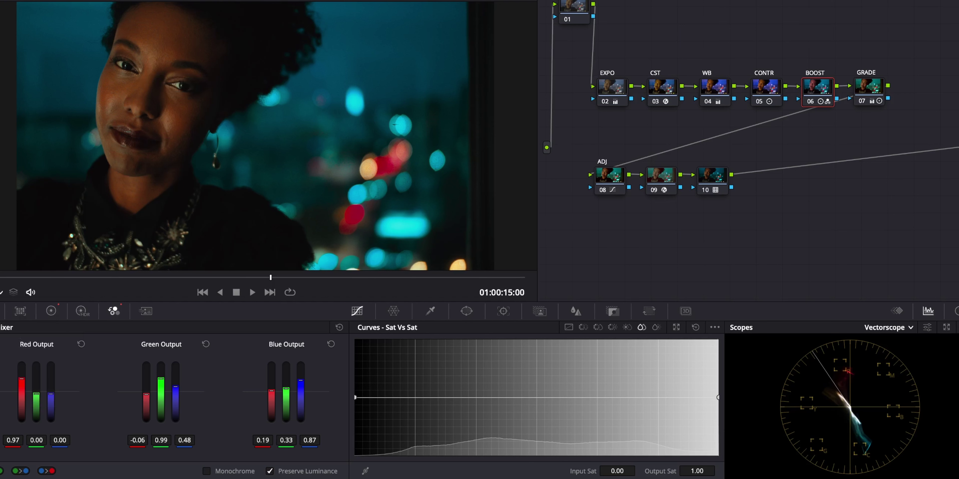
Set the Red output mix to 0.97 red, -0.09 green and -0.06 blue
left_click_drag(21, 381, 21, 378)
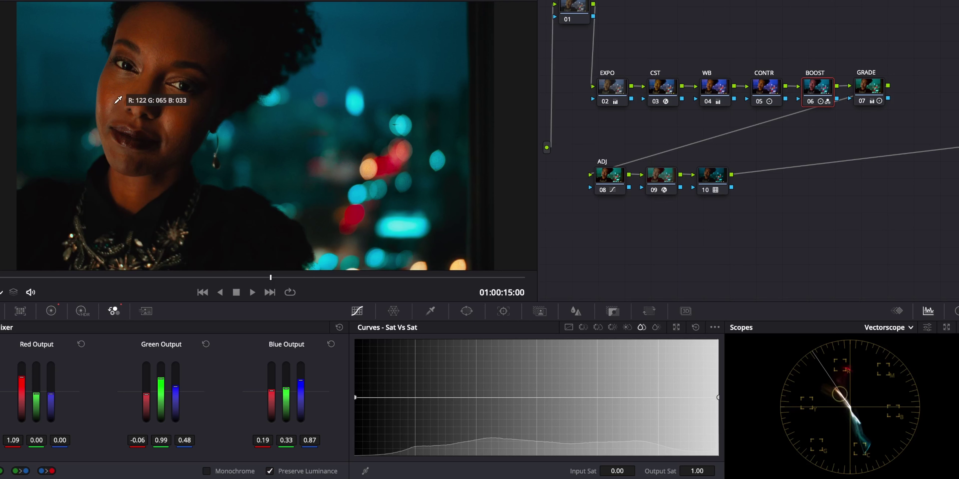
double_click(21, 380)
left_click_drag(22, 379, 22, 380)
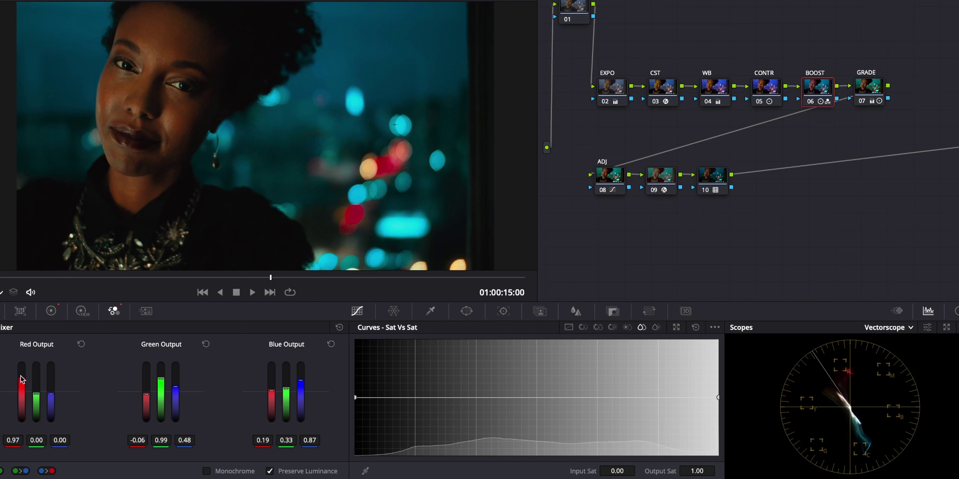
left_click_drag(36, 393, 36, 396)
left_click_drag(50, 393, 51, 395)
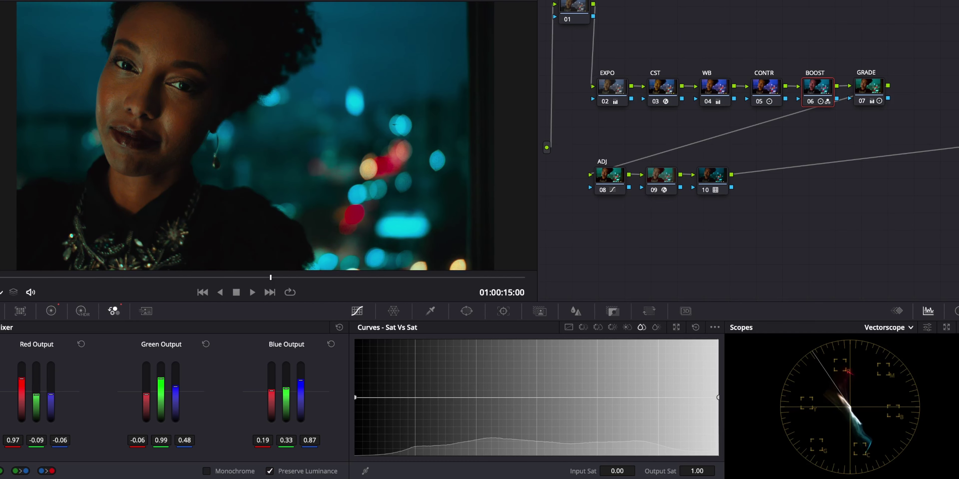
left_click(610, 86)
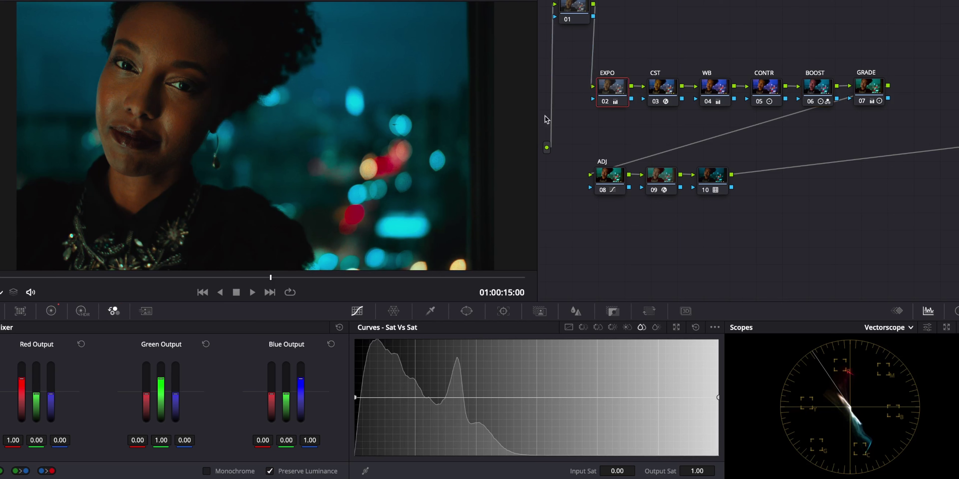
Show the lift, gamma and gain color wheels and set the scopes to RGB Parade
left_click(52, 312)
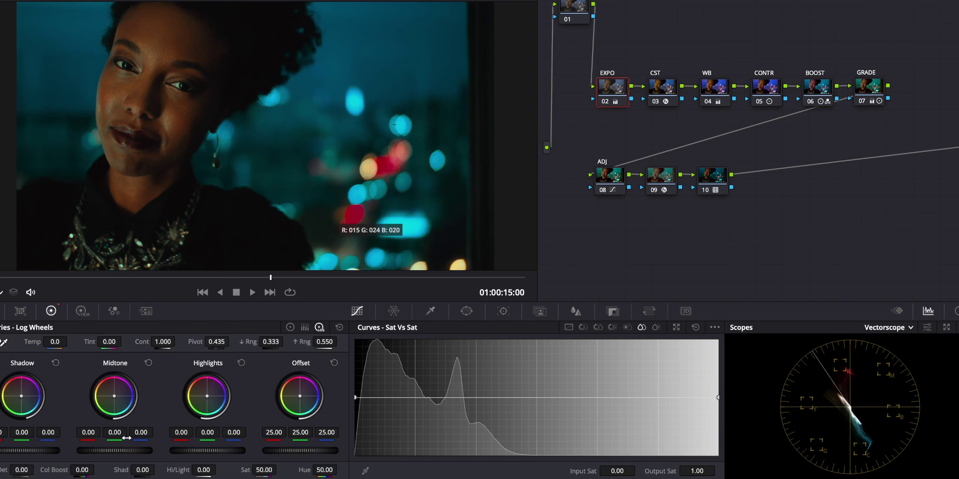
left_click(290, 328)
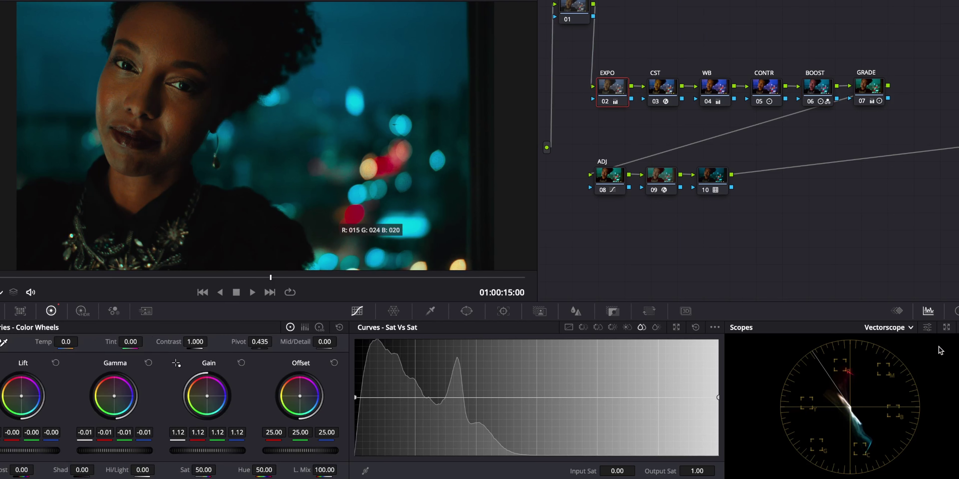
left_click(900, 327)
left_click(908, 370)
left_click(895, 329)
left_click(875, 343)
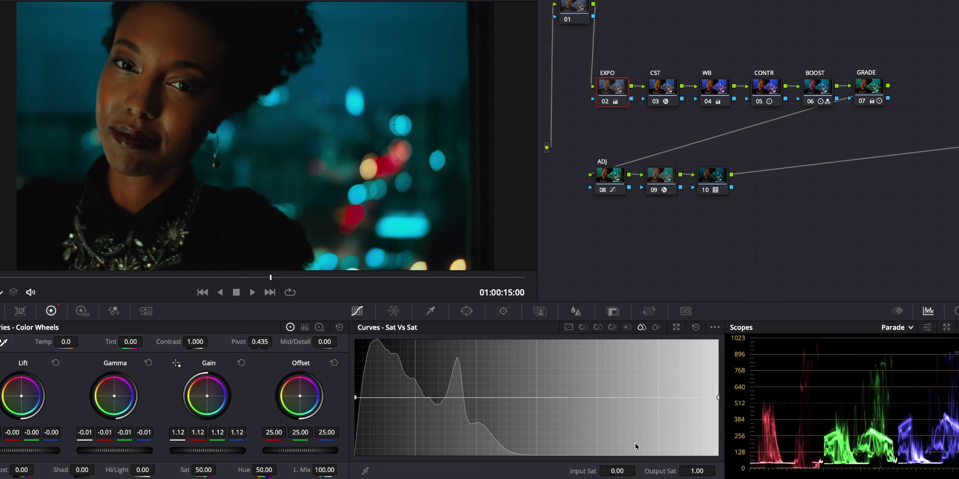
Raise master Gain to 1.23 and Gamma to -0.02, then scrub to a later frame
left_click_drag(213, 451, 223, 452)
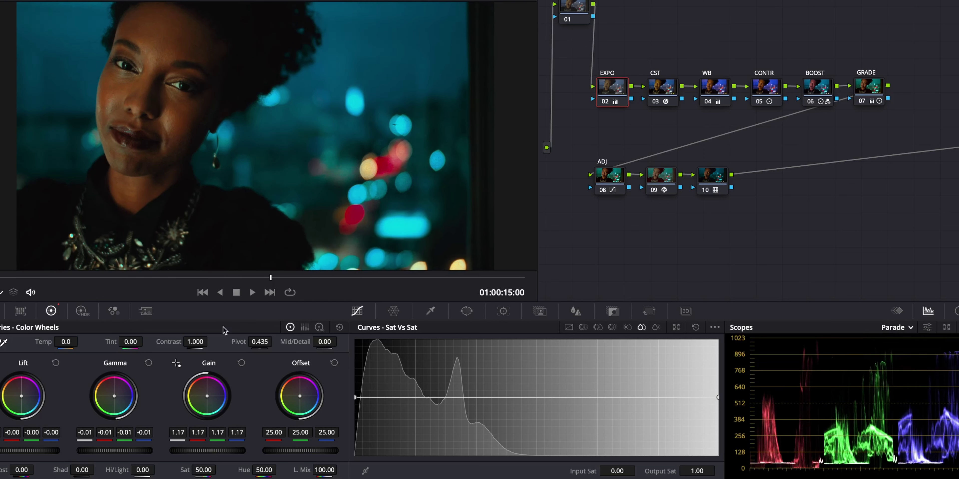
left_click(241, 364)
left_click_drag(199, 451, 227, 452)
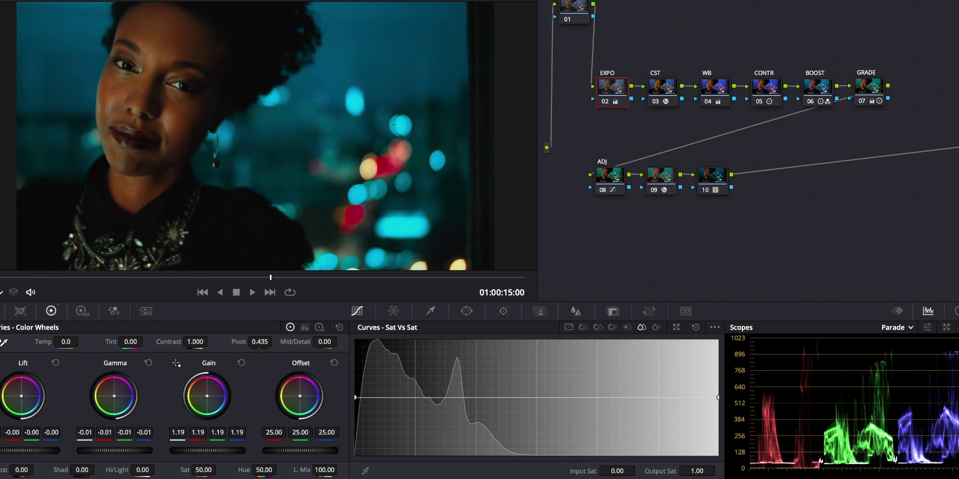
left_click_drag(208, 452, 223, 451)
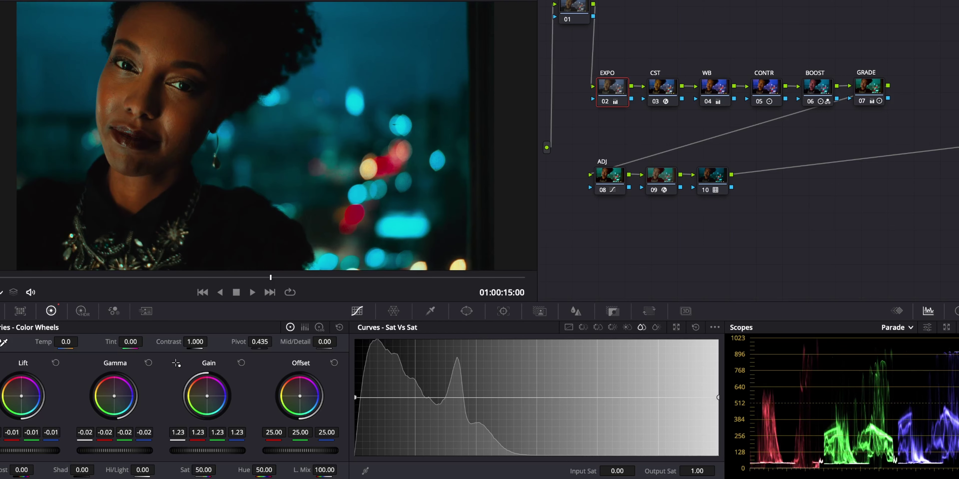
left_click_drag(123, 450, 108, 451)
mouse_move(1, 280)
left_mouse_down()
mouse_move(398, 292)
mouse_move(367, 289)
left_mouse_up()
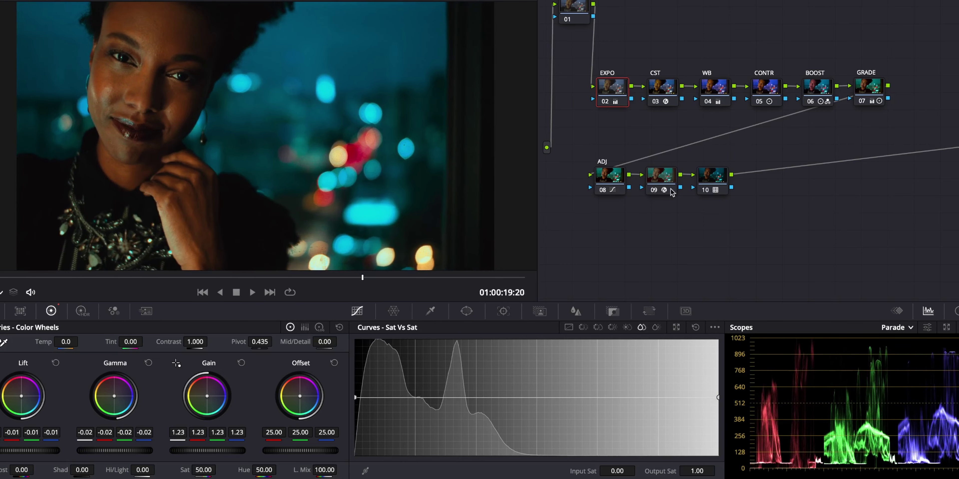
Add serial node 11 after node 10 and set the scopes to the Vectorscope
left_click(712, 188)
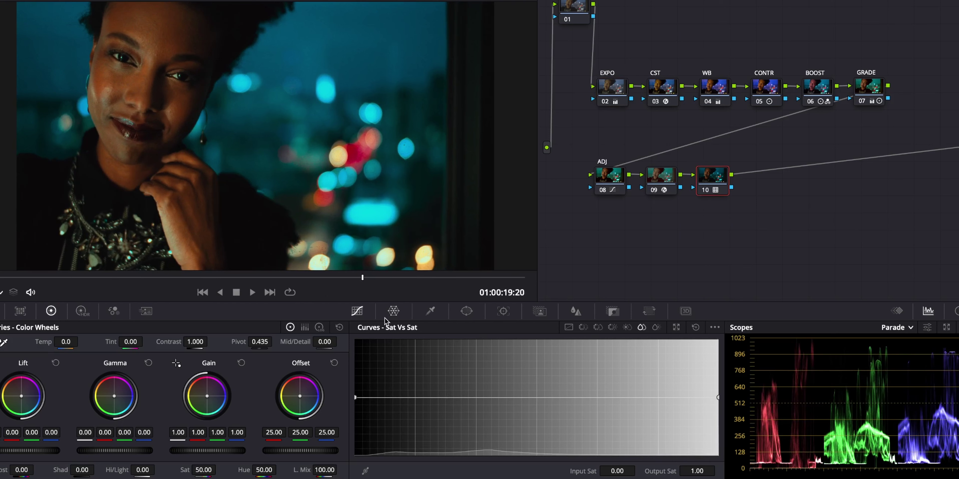
key("alt+s")
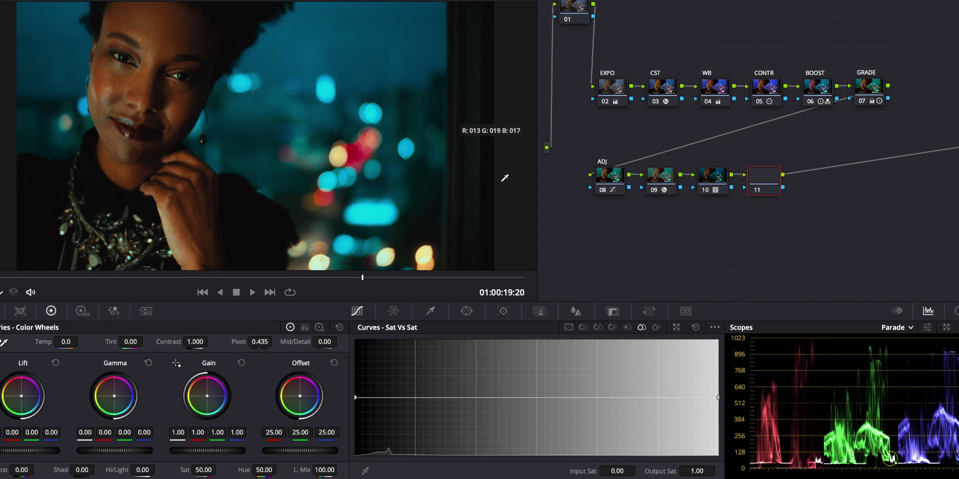
left_click(894, 327)
left_click(897, 376)
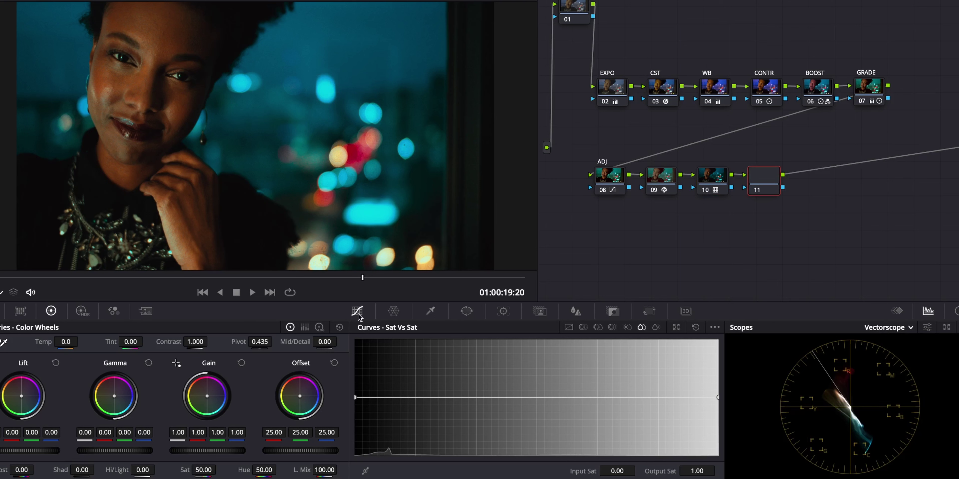
On the Hue vs Sat curve, add preset hue points and desaturate the cyan and blue hues
left_click(583, 328)
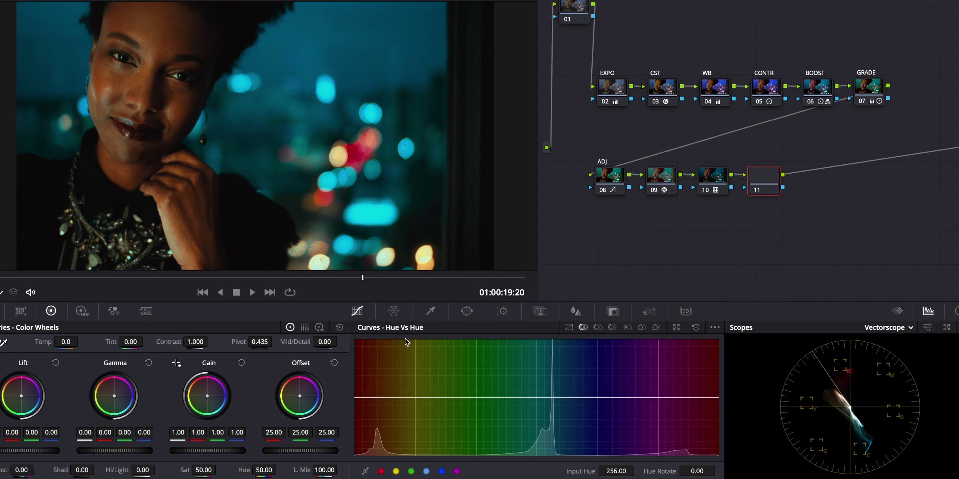
left_click(598, 328)
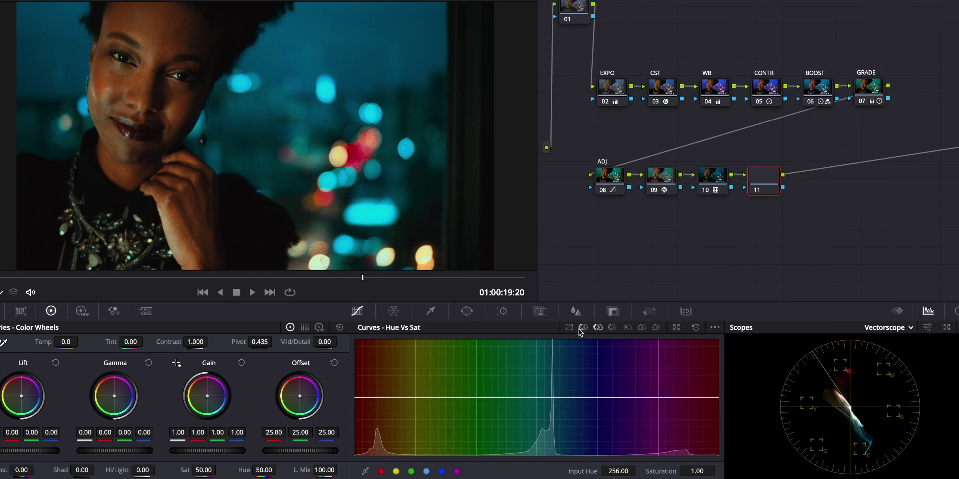
left_click(427, 472)
left_click(441, 471)
left_click_drag(540, 401, 540, 410)
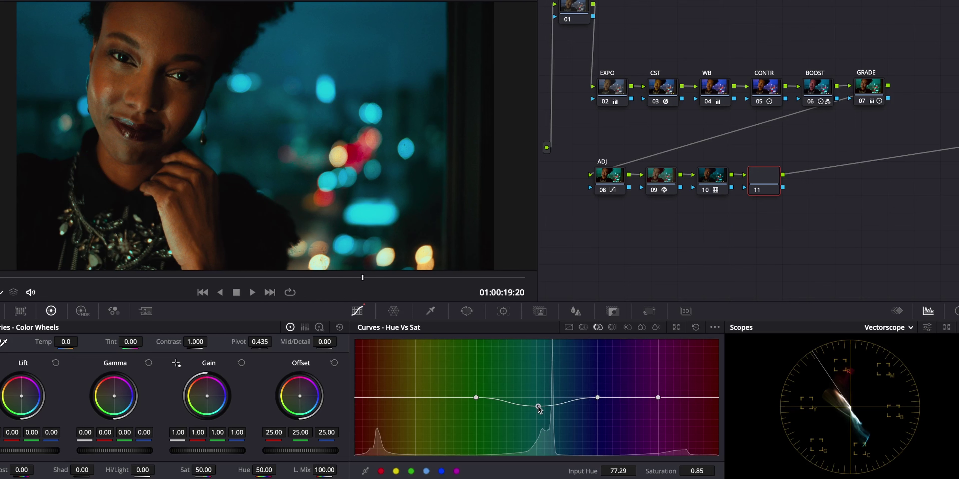
left_click_drag(602, 400, 600, 409)
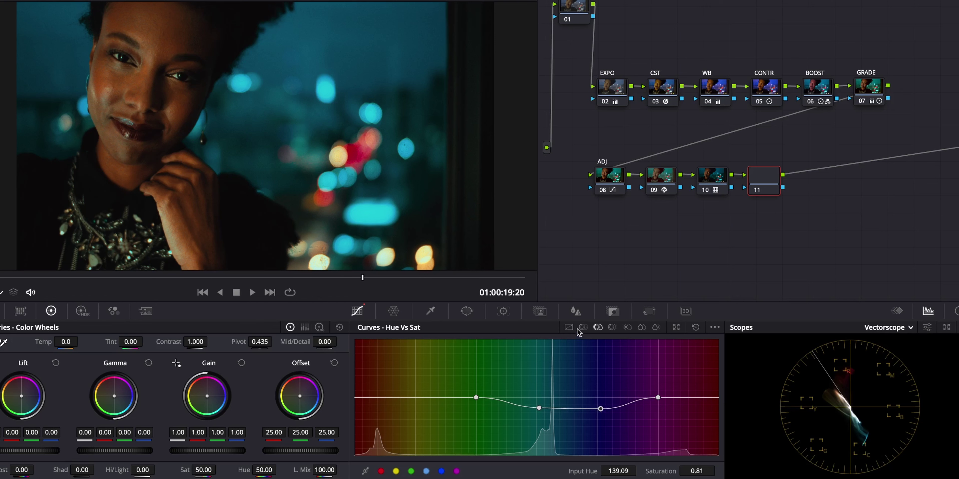
On the Hue vs Hue curve, rotate the green-yellow and cyan-blue hues slightly
left_click(582, 327)
left_click(426, 471)
left_click(441, 472)
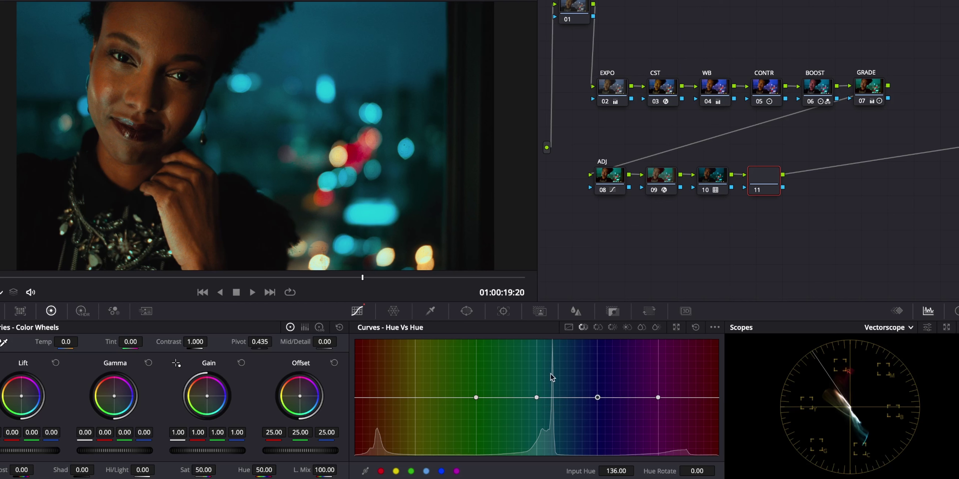
left_click_drag(535, 397, 536, 396)
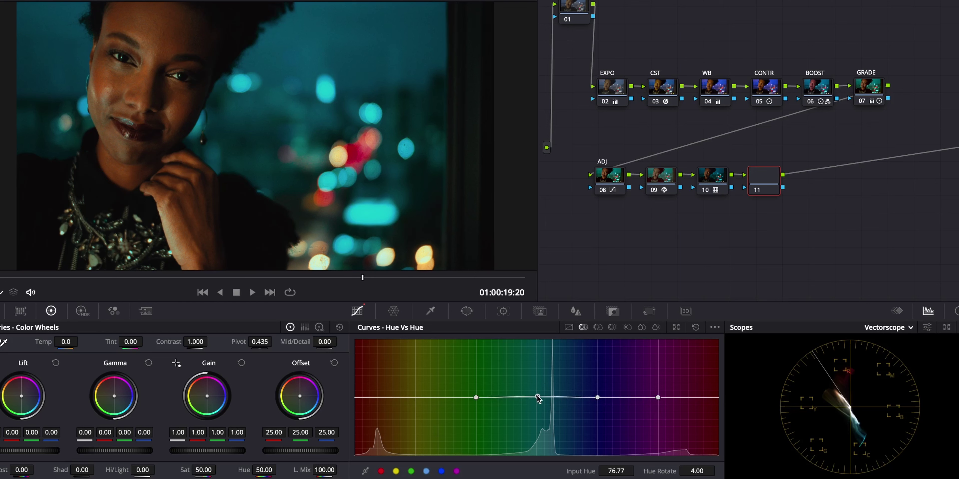
left_click_drag(597, 397, 600, 403)
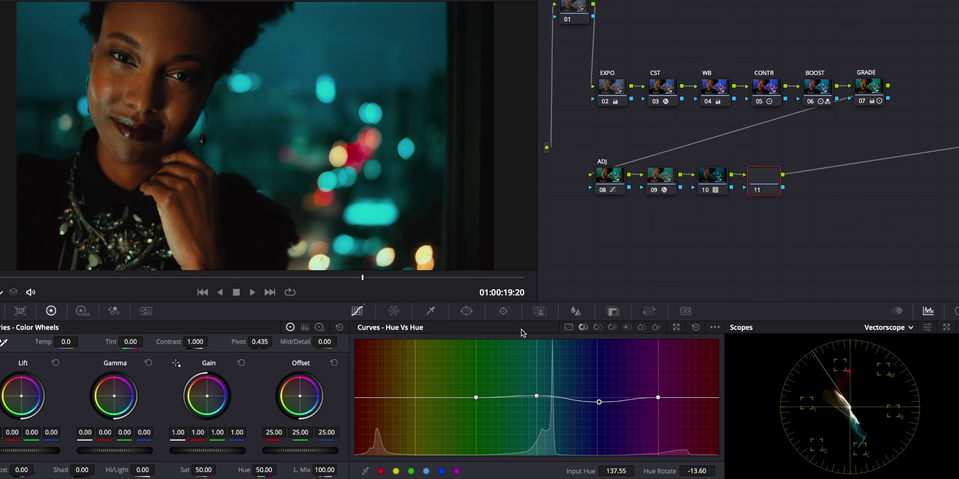
Raise saturation slightly around the red hues on Hue vs Sat, then add node 12
left_click(598, 328)
left_click(380, 472)
left_click_drag(354, 398, 354, 395)
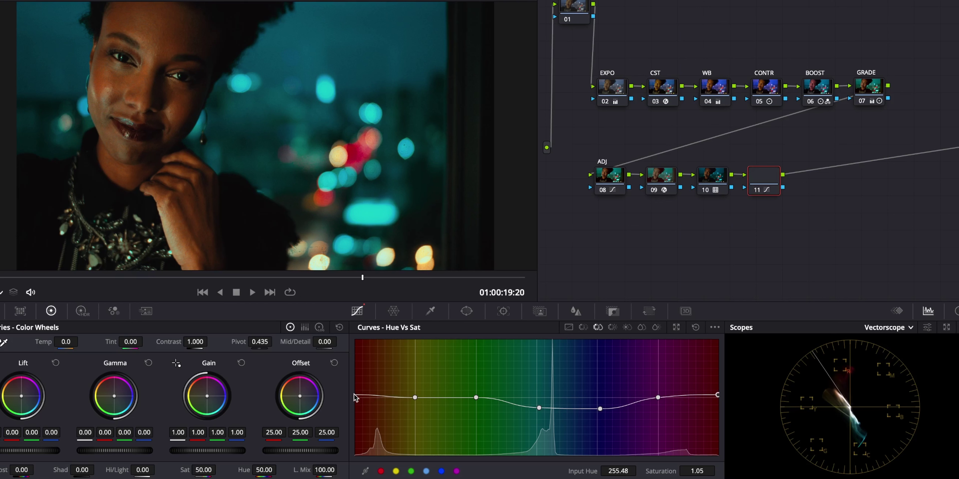
key("alt+s")
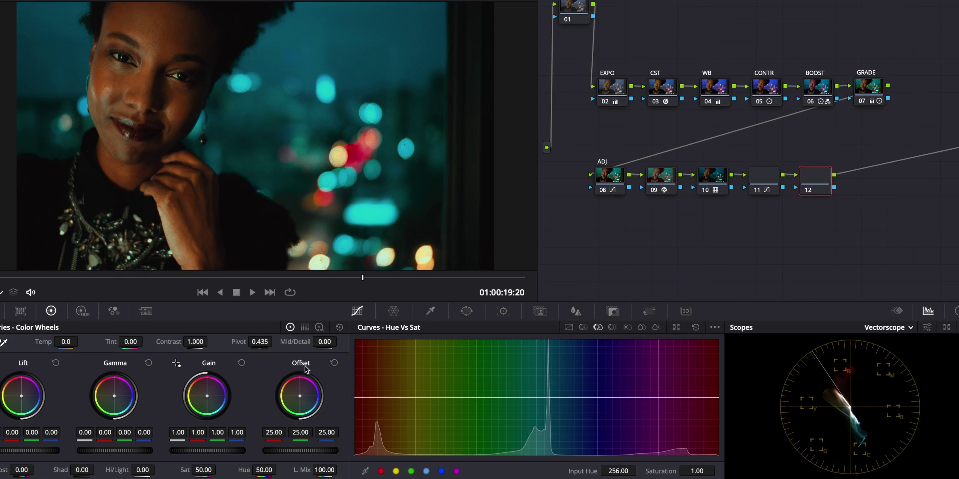
Add a Circle window and shape it into a soft, tilted tall oval over her face
left_click(466, 312)
left_click(372, 394)
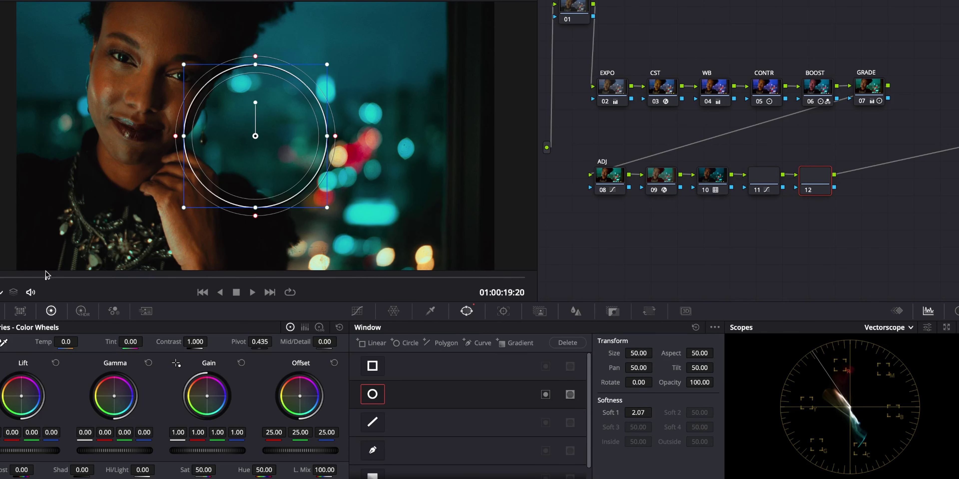
key("Home")
left_click_drag(69, 277, 269, 278)
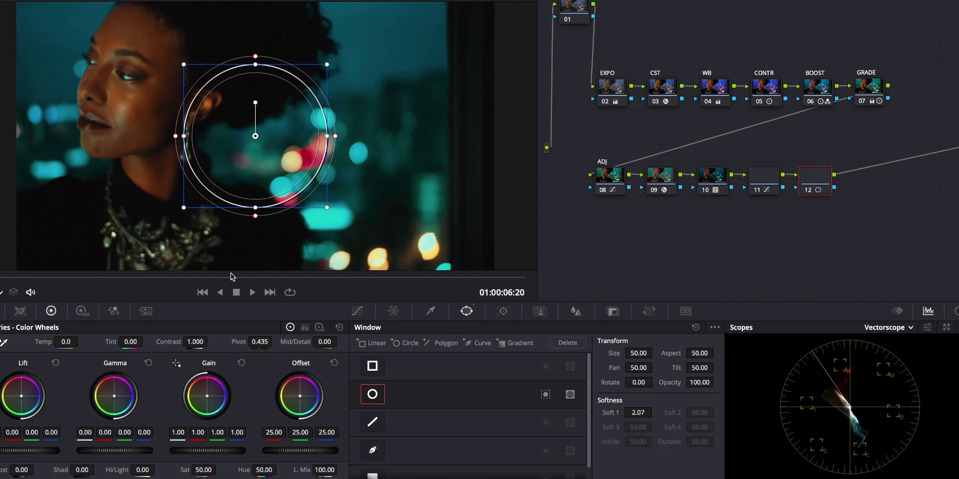
mouse_move(239, 124)
left_mouse_down()
mouse_move(174, 85)
mouse_move(140, 80)
left_mouse_up()
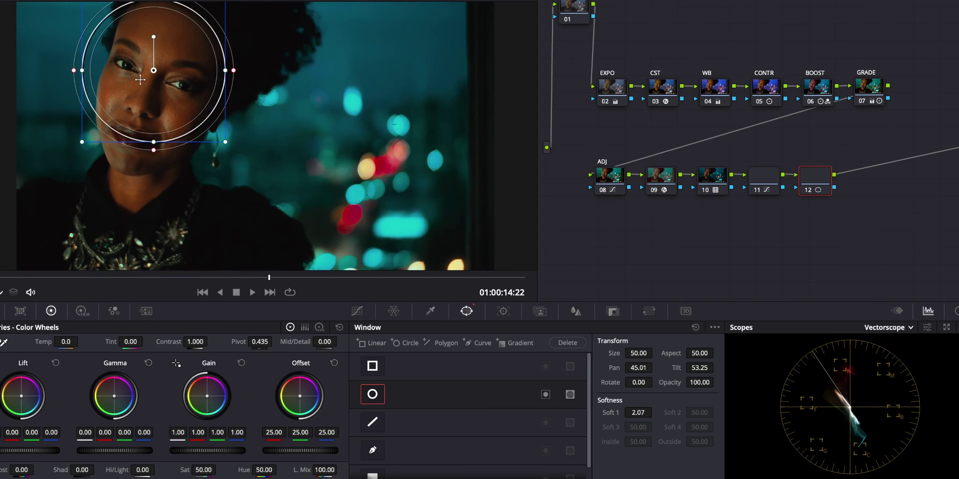
left_click_drag(157, 152, 162, 202)
left_click_drag(152, 140, 153, 198)
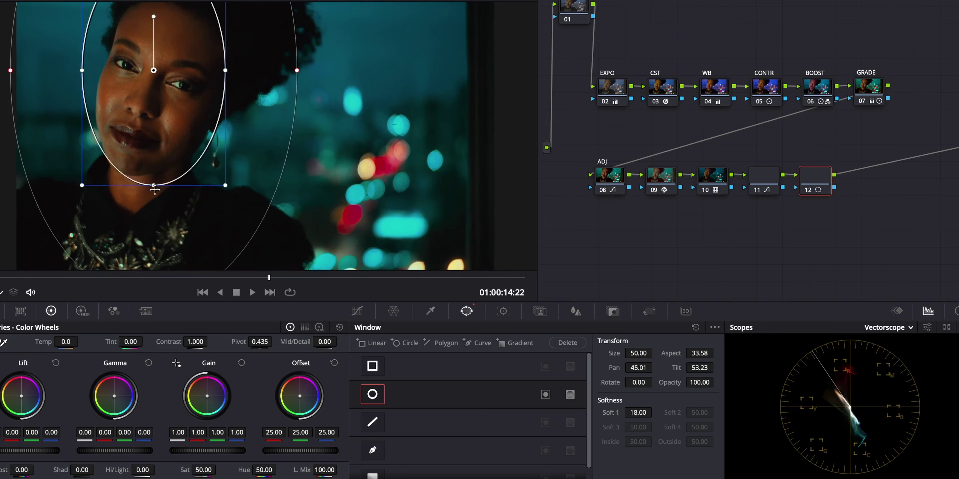
left_click_drag(151, 103, 142, 129)
left_click_drag(143, 42, 159, 39)
left_click_drag(144, 100, 148, 93)
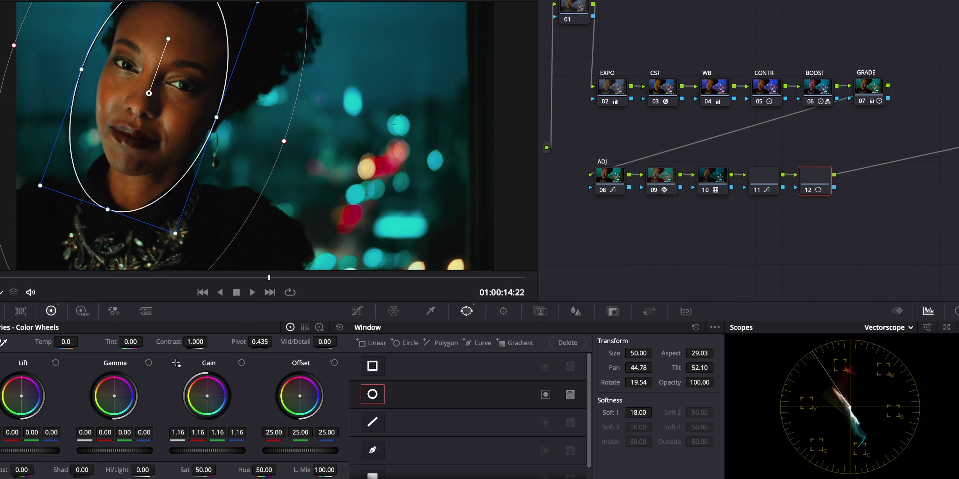
Raise Gain to 1.16 inside the face window and hide the window outline
left_click_drag(145, 454, 142, 453)
left_click(2, 292)
left_click(3, 310)
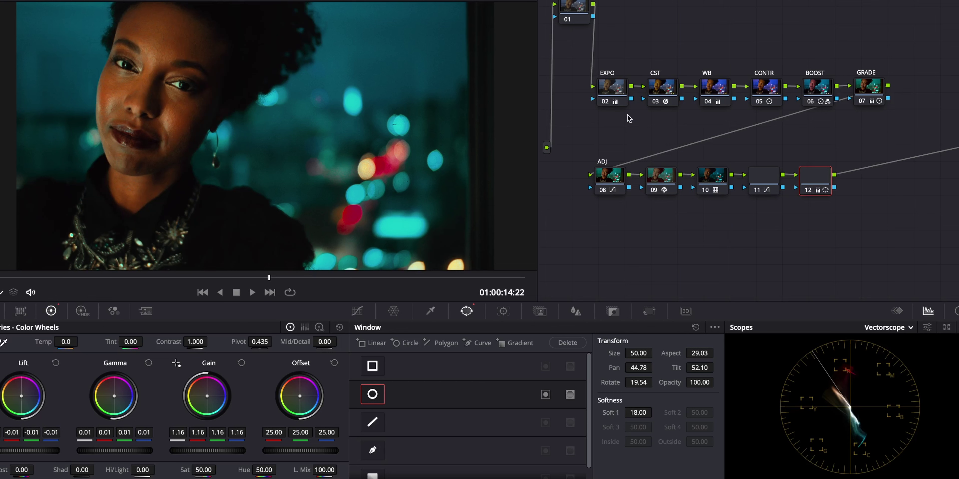
left_click(506, 312)
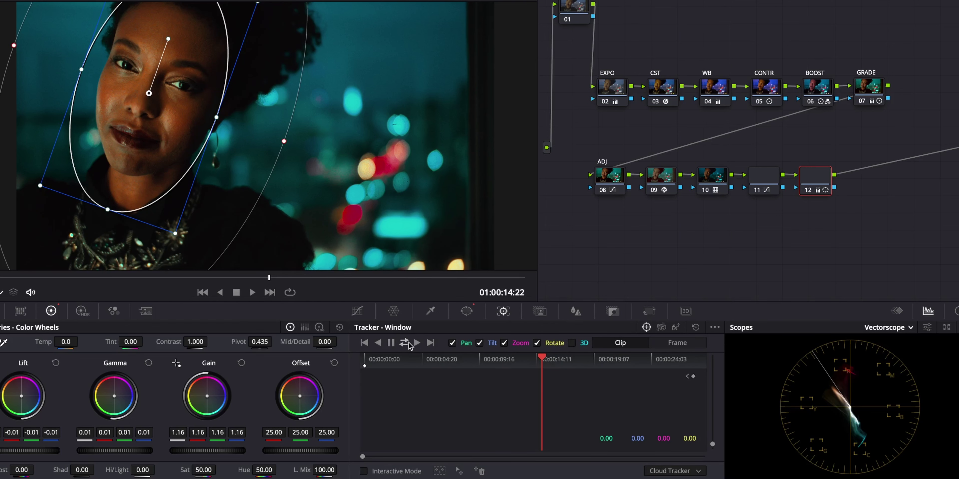
Track the face window across the clip, then scrub through to check it at 01:00:23:02
left_click(408, 344)
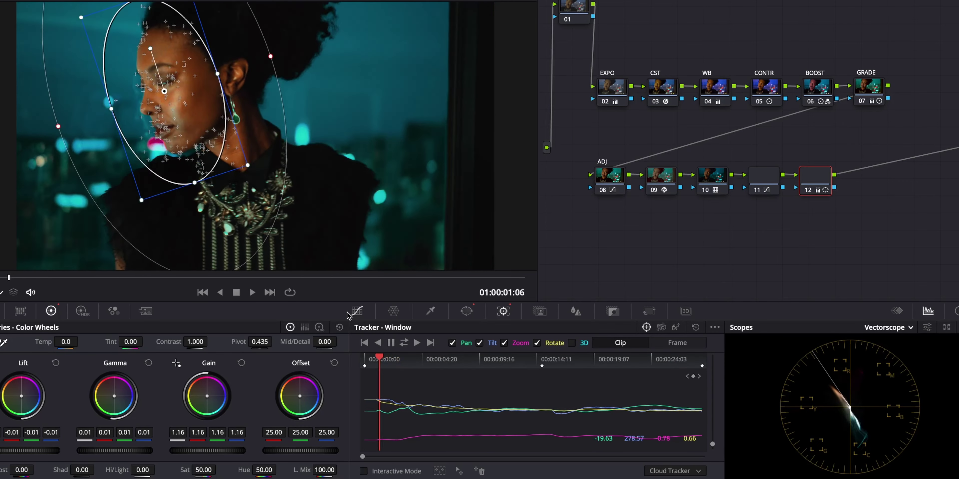
left_click(356, 312)
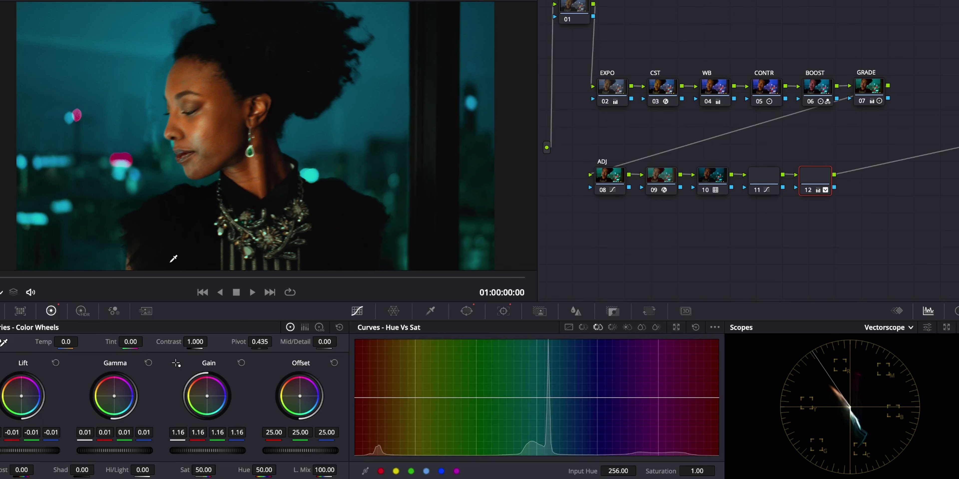
left_click_drag(21, 278, 197, 278)
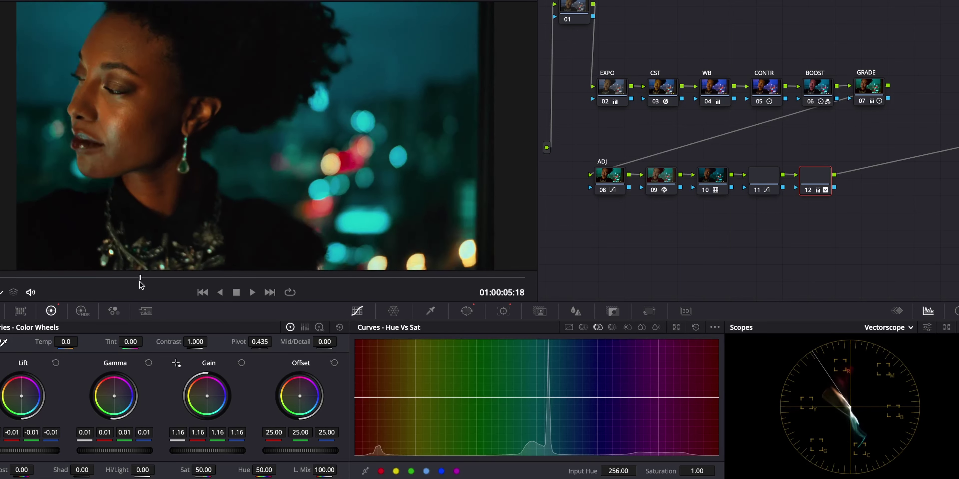
left_click_drag(219, 281, 466, 282)
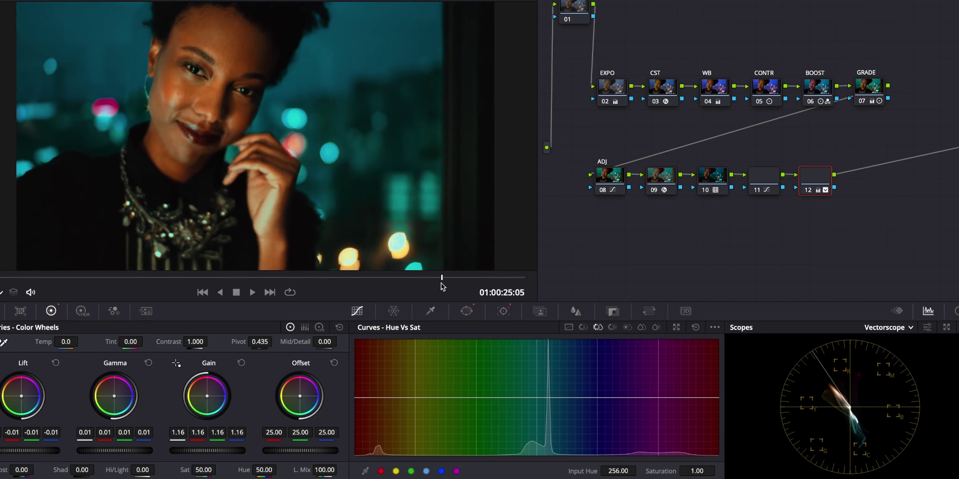
left_click_drag(468, 286, 424, 282)
left_click(619, 89)
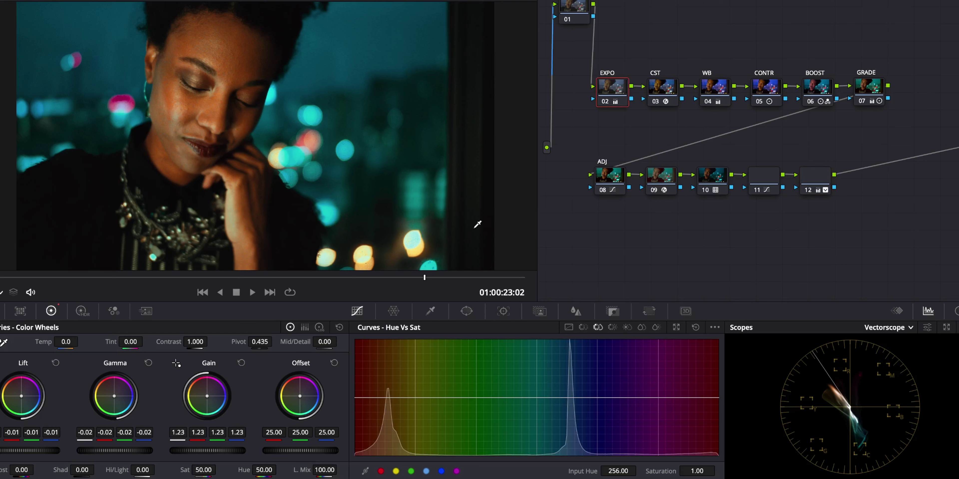
Set the scopes to Parade and ease the EXPO node to Gain 1.20 and Gamma -0.01
scroll(176, 363, "up", 1)
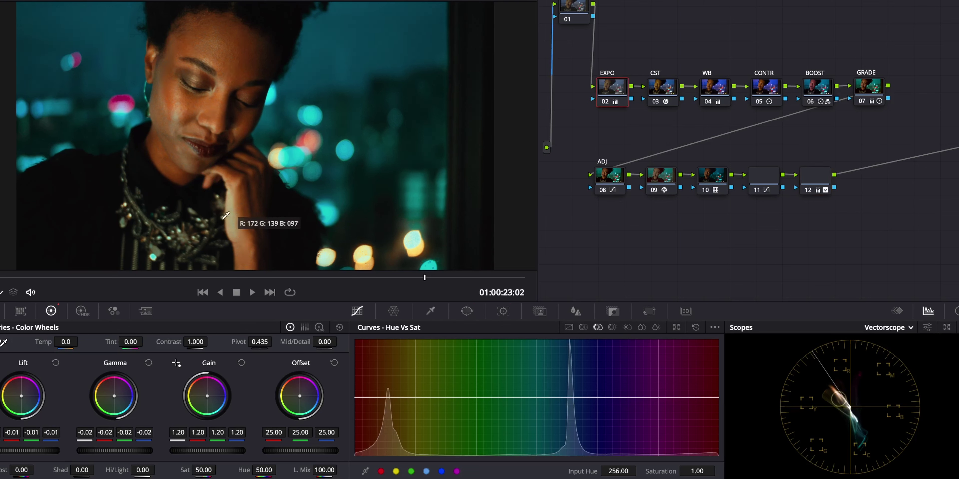
left_click(871, 328)
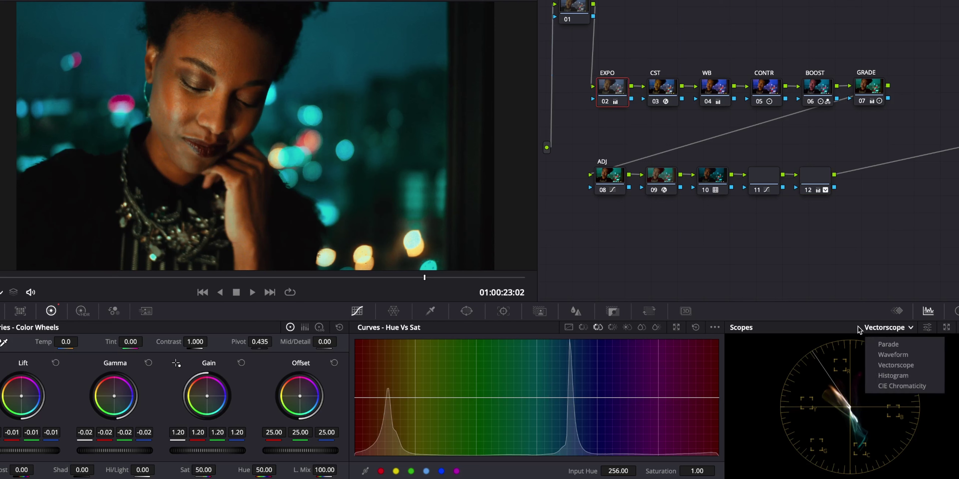
left_click(886, 366)
left_click(893, 332)
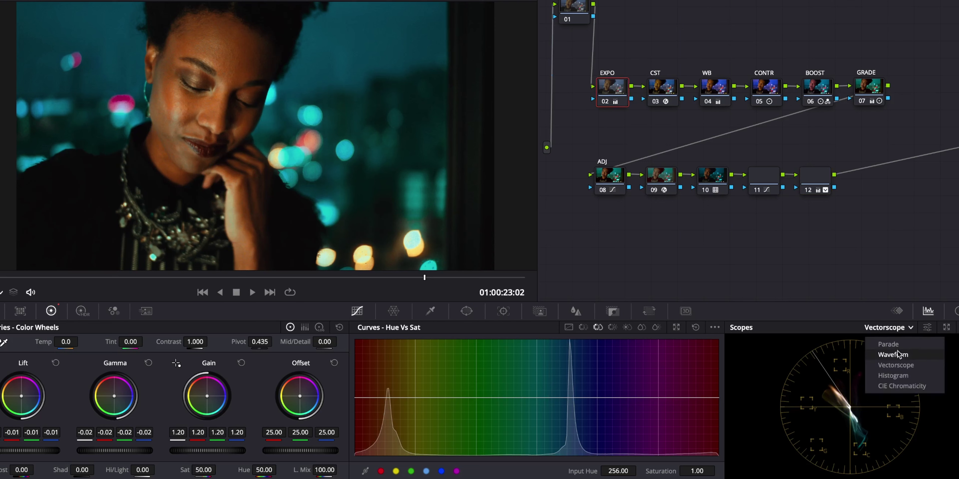
left_click(898, 343)
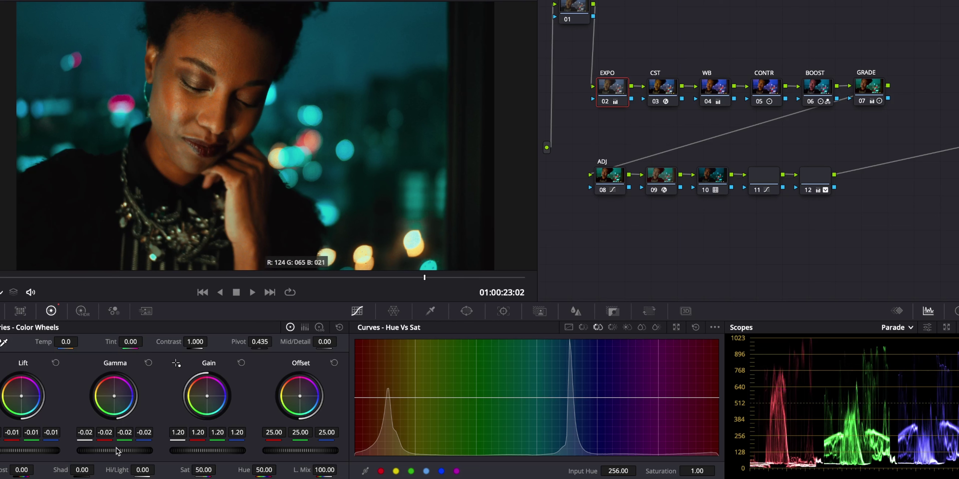
left_click_drag(117, 452, 123, 452)
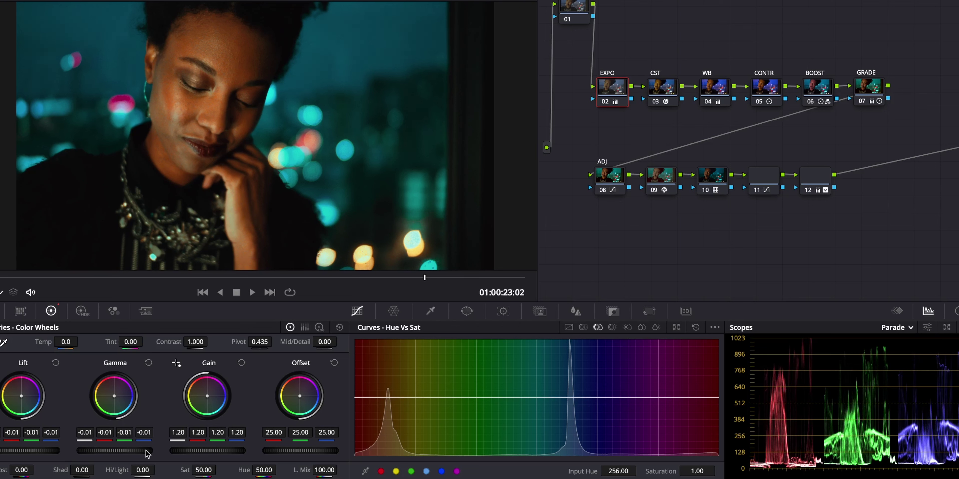
left_click(568, 17)
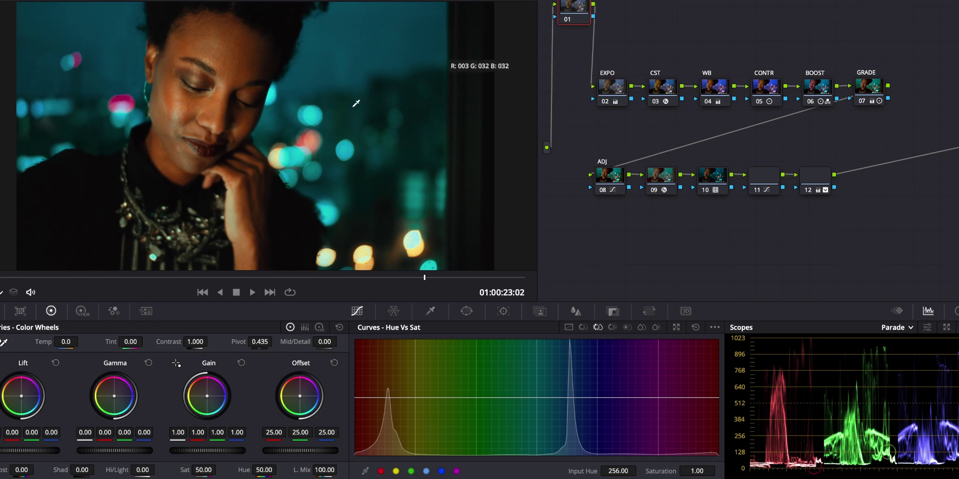
Give node 01 3-frame temporal NR at threshold 12.8 and spatial threshold about 5.8, then go full-screen
left_click(146, 311)
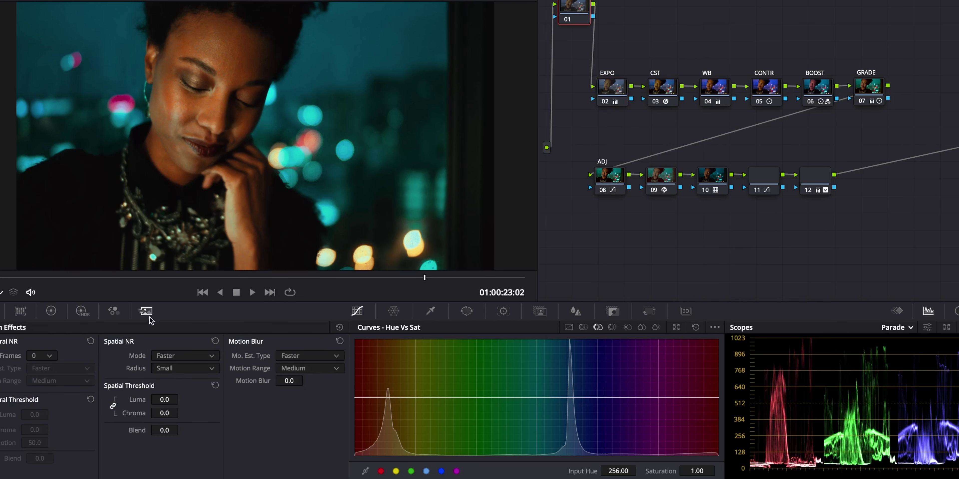
left_click(34, 356)
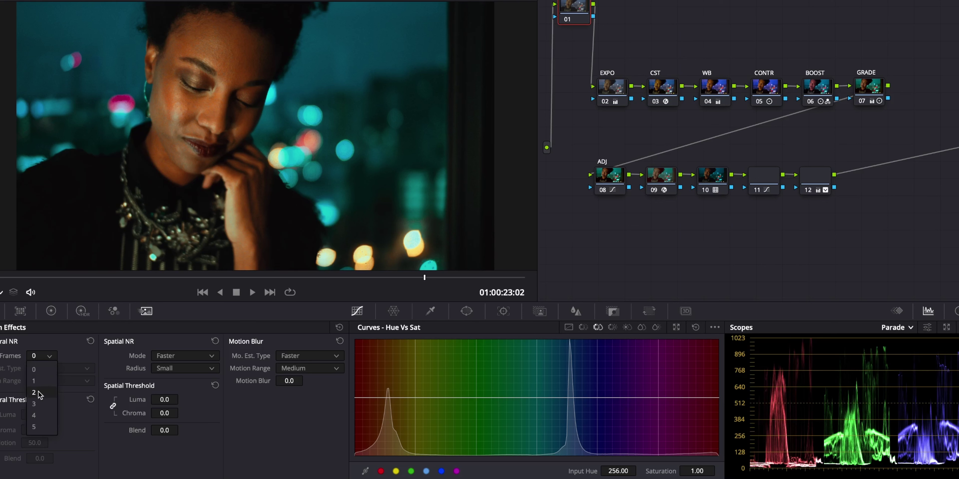
left_click(37, 404)
left_click_drag(36, 415, 52, 414)
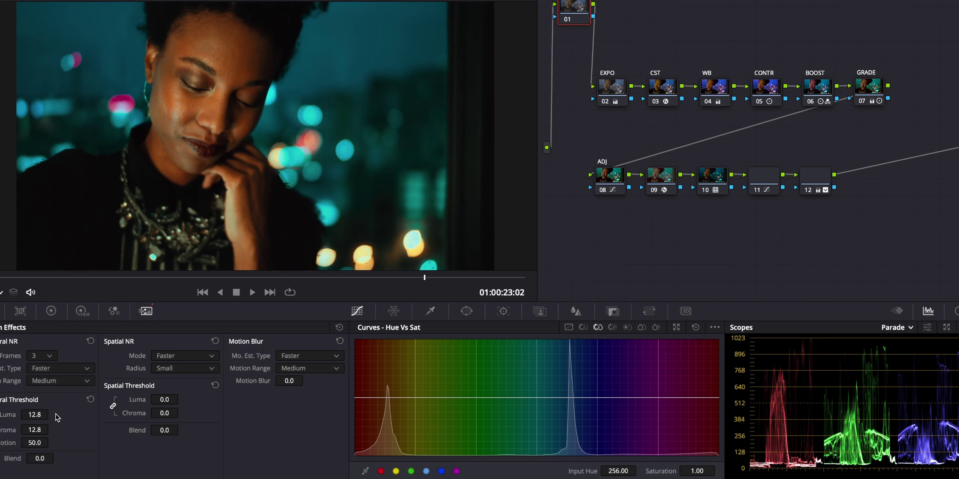
left_click_drag(161, 400, 182, 399)
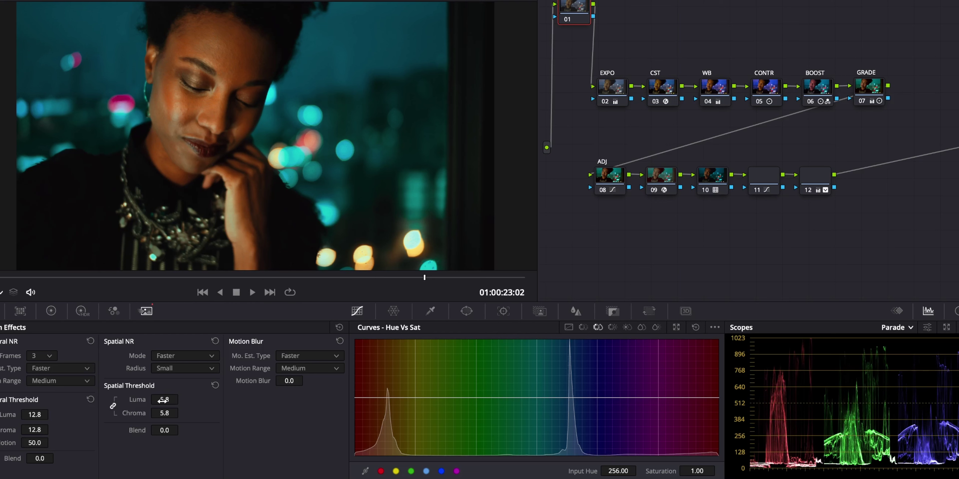
key("ctrl+f")
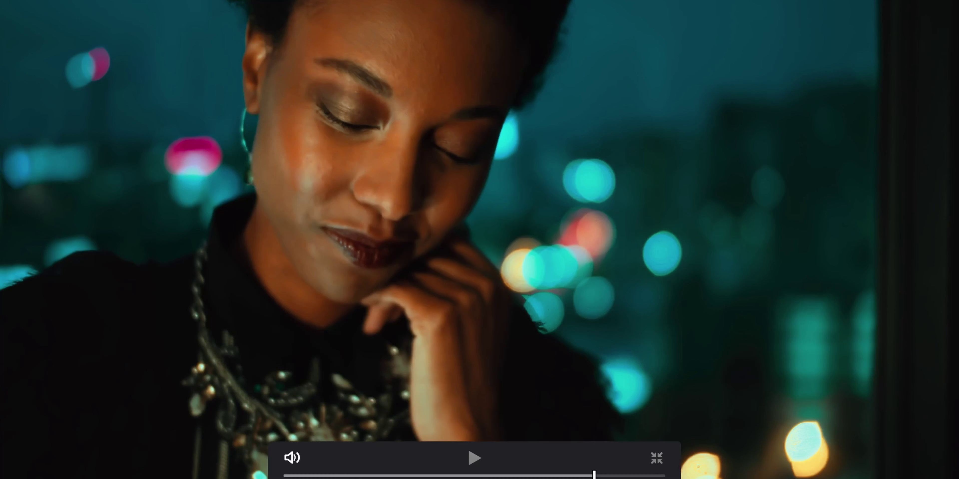
Jump back to an earlier point in the clip to review the full-screen grade
left_click(494, 477)
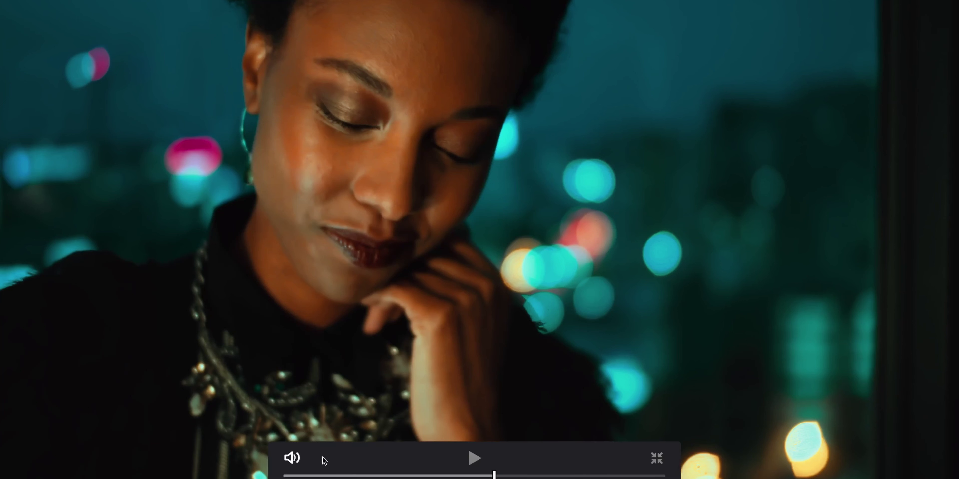